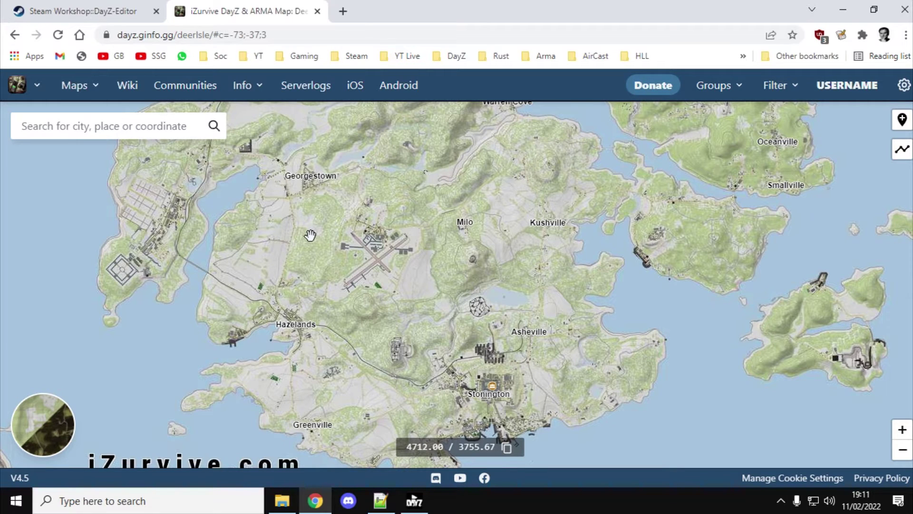
Step: Pan the Deer Isle map up and left, then bring cfgeventspawns.xml to the front in Notepad++
{"action": "left_click_drag", "start_coordinate": [339, 319], "coordinate": [281, 217]}
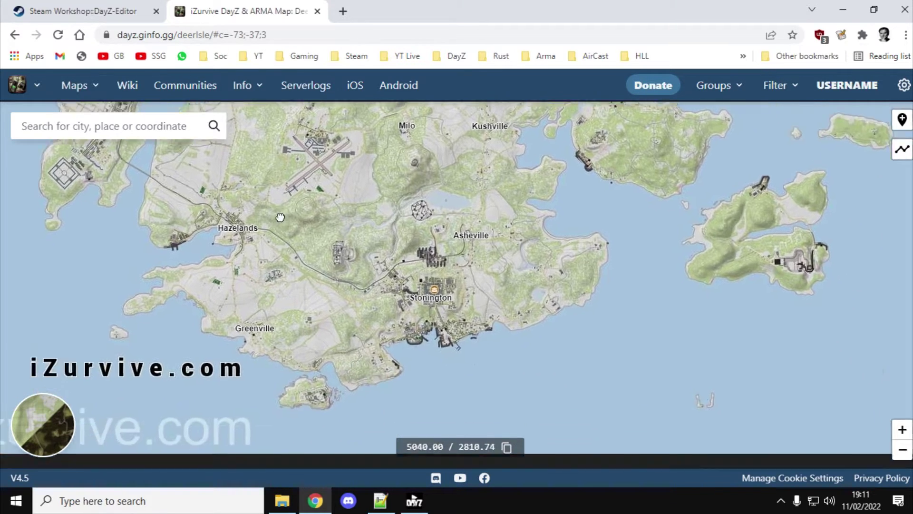
{"action": "right_click", "coordinate": [280, 218]}
{"action": "left_click_drag", "start_coordinate": [226, 241], "coordinate": [198, 239]}
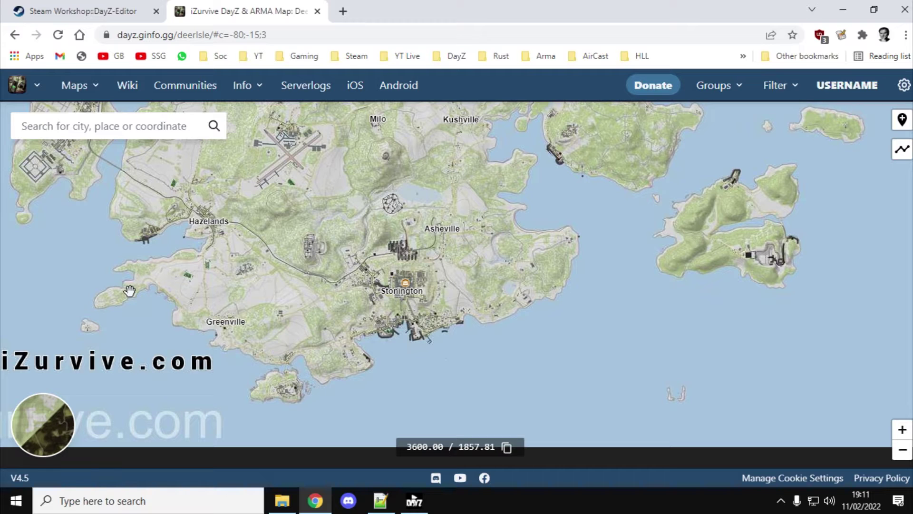
{"action": "left_click", "coordinate": [379, 498]}
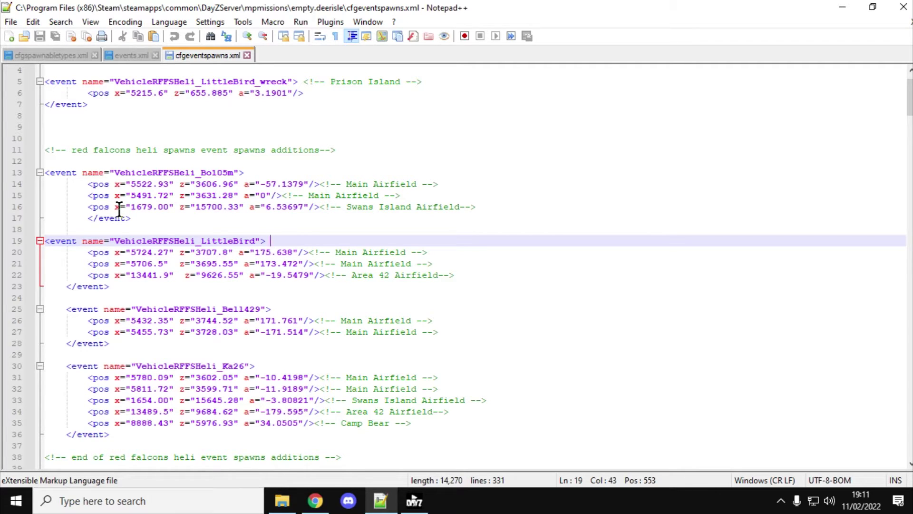
{"action": "left_click_drag", "start_coordinate": [45, 176], "coordinate": [256, 169]}
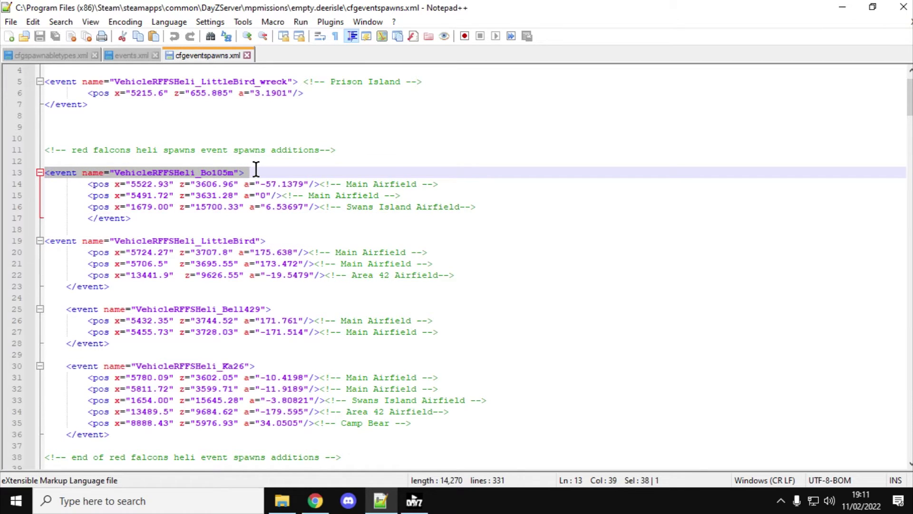
{"action": "left_click", "coordinate": [261, 195]}
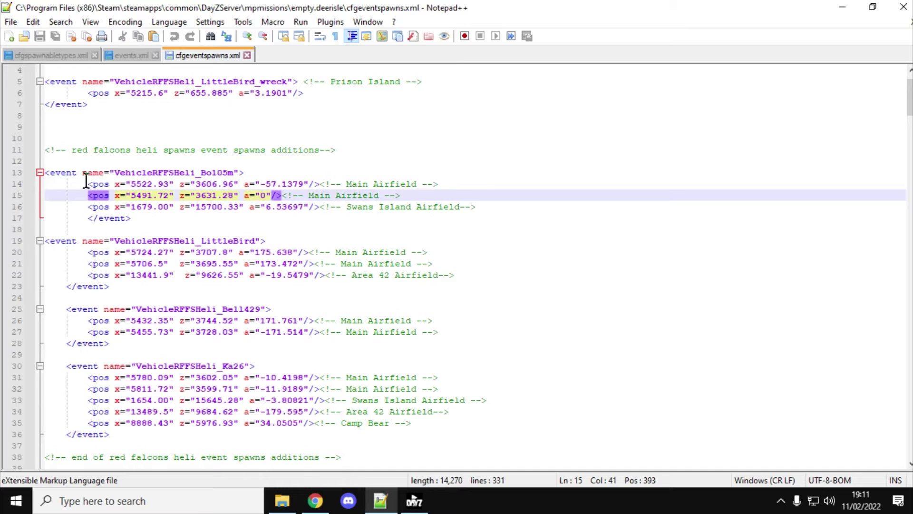
{"action": "left_click_drag", "start_coordinate": [89, 184], "coordinate": [314, 209]}
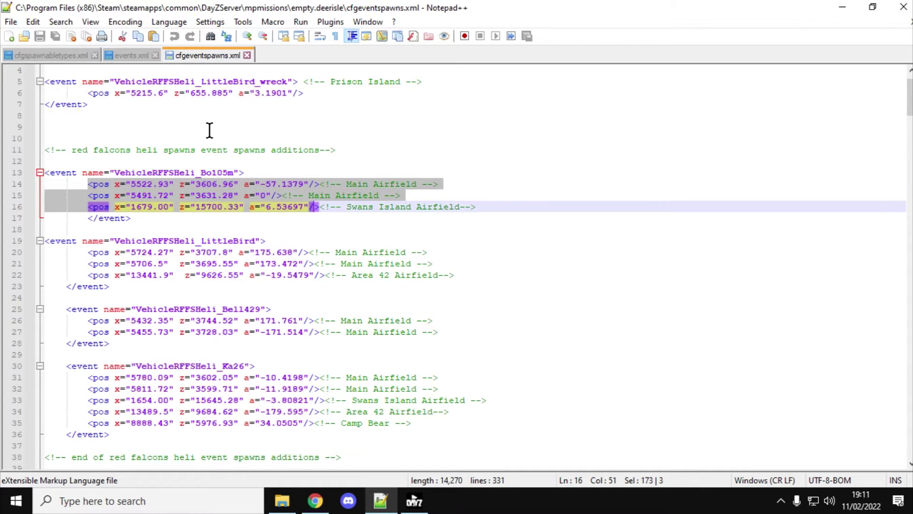
{"action": "left_click", "coordinate": [130, 57]}
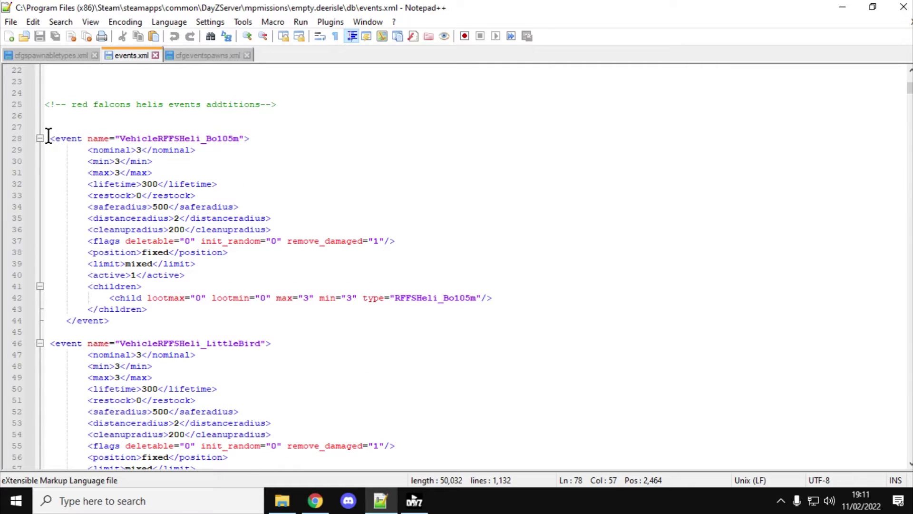
{"action": "left_click_drag", "start_coordinate": [48, 138], "coordinate": [277, 320]}
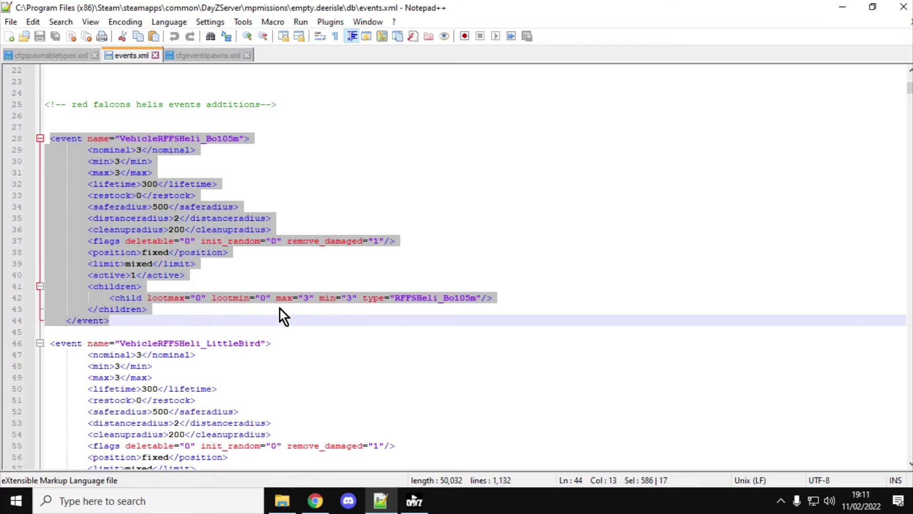
{"action": "left_click", "coordinate": [195, 55]}
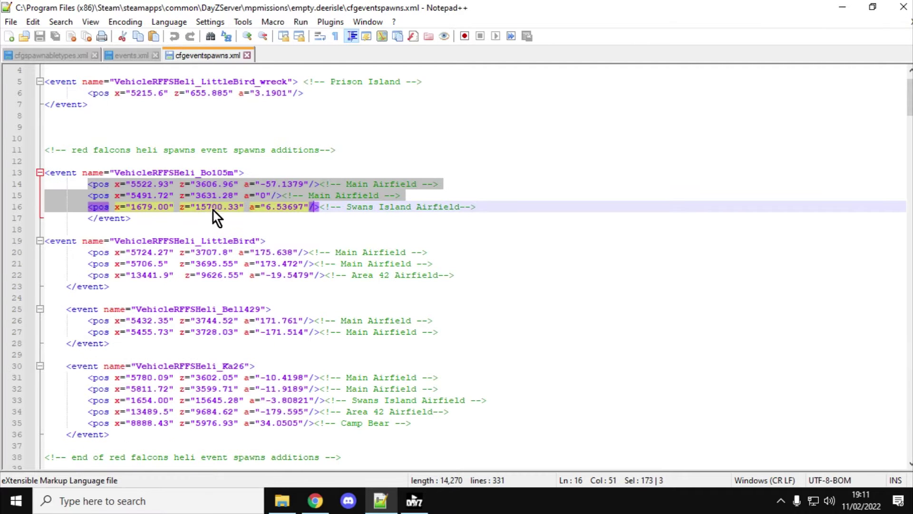
{"action": "left_click", "coordinate": [213, 219]}
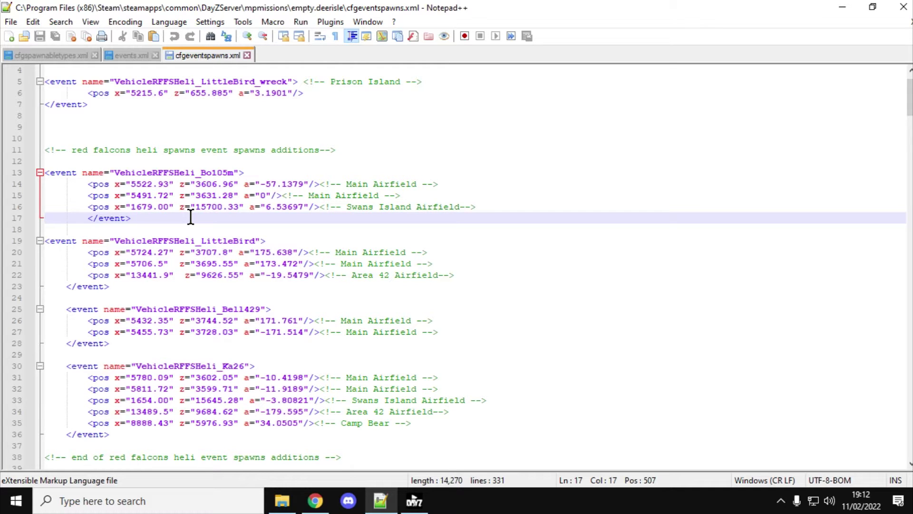
{"action": "scroll", "coordinate": [191, 218], "scroll_direction": "down", "scroll_amount": 4}
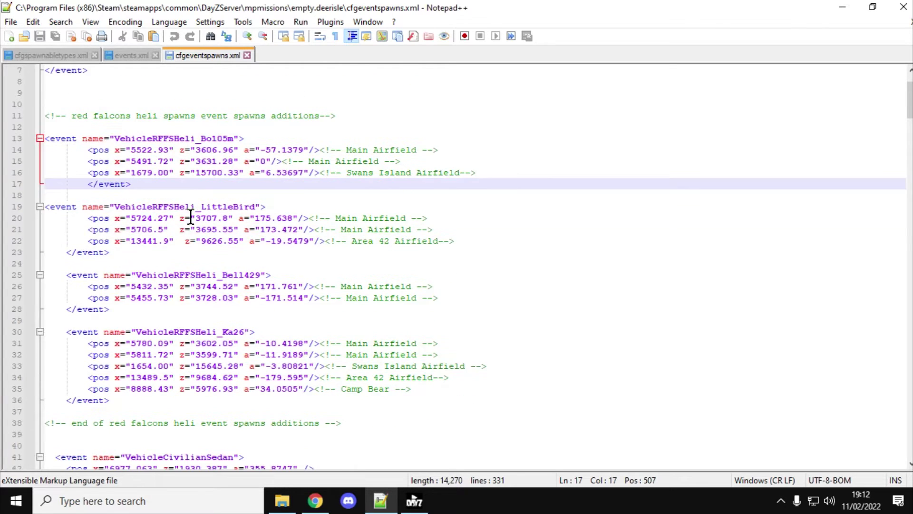
{"action": "scroll", "coordinate": [190, 217], "scroll_direction": "up", "scroll_amount": 4}
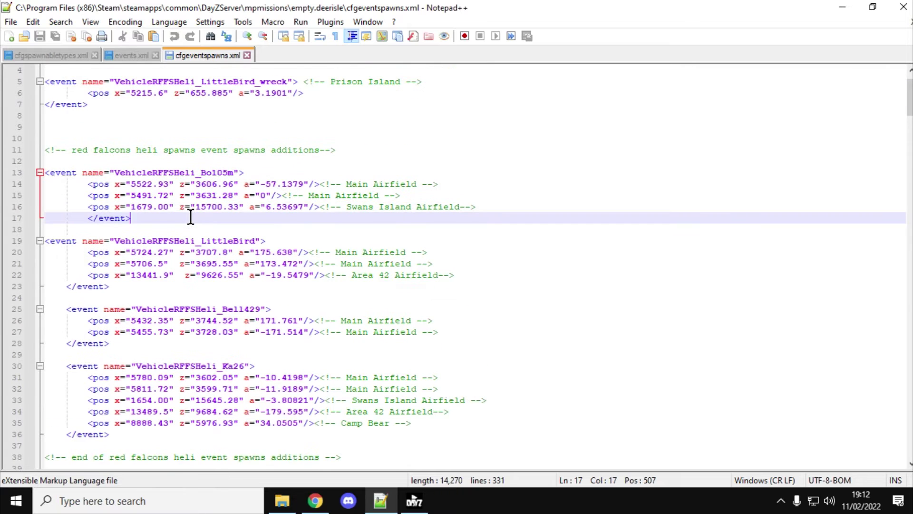
{"action": "scroll", "coordinate": [191, 217], "scroll_direction": "down", "scroll_amount": 1}
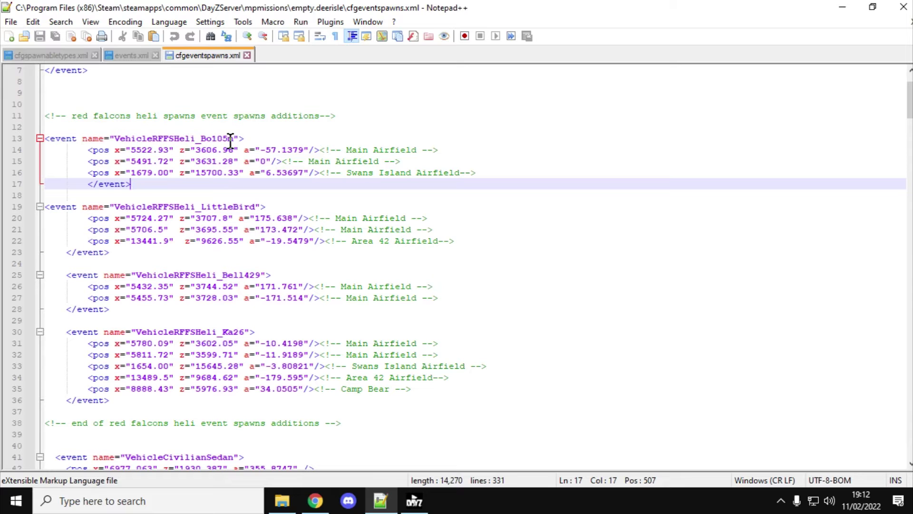
{"action": "left_click", "coordinate": [130, 56]}
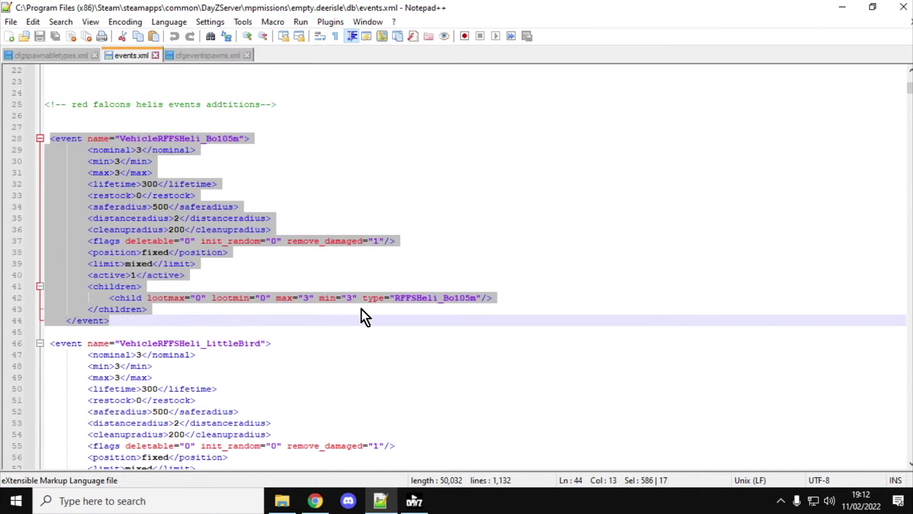
{"action": "left_click", "coordinate": [404, 297]}
{"action": "left_click_drag", "start_coordinate": [395, 298], "coordinate": [477, 298]}
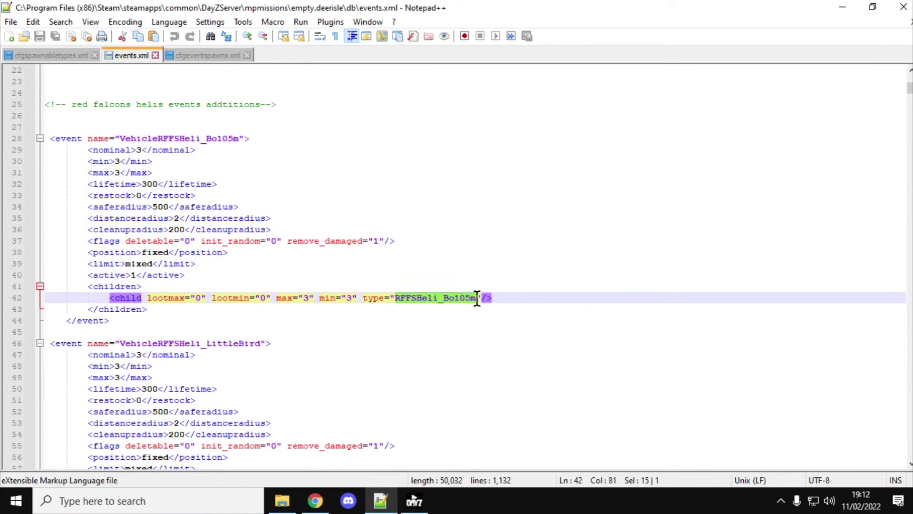
{"action": "left_click", "coordinate": [205, 56]}
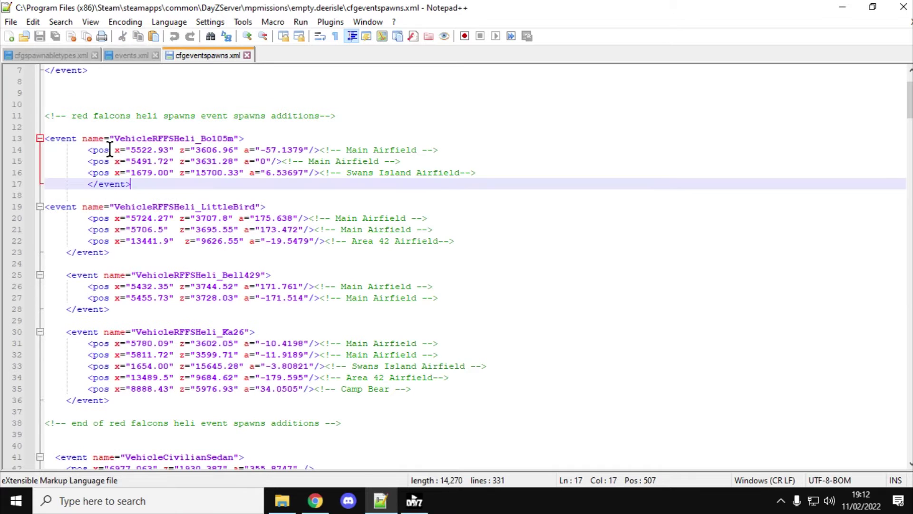
{"action": "left_click_drag", "start_coordinate": [88, 150], "coordinate": [310, 150]}
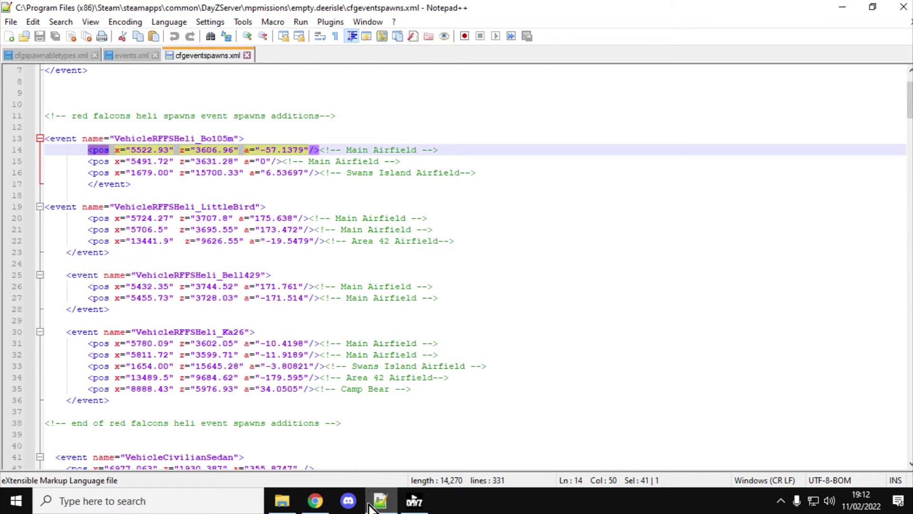
Step: Zoom the iZurvive map in on the Milo airfield and back out, then show the DayZ-Editor Workshop page
{"action": "left_click", "coordinate": [315, 501]}
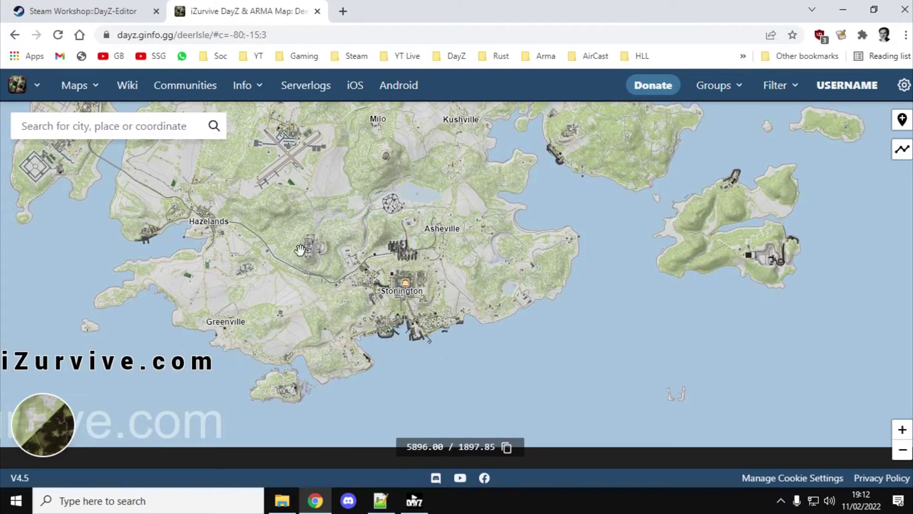
{"action": "scroll", "coordinate": [300, 249], "scroll_direction": "up", "scroll_amount": 2}
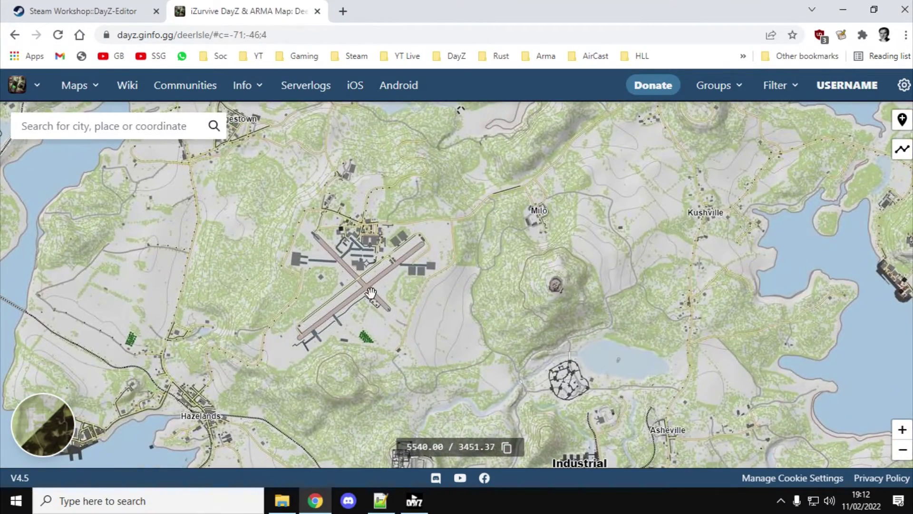
{"action": "scroll", "coordinate": [371, 292], "scroll_direction": "down", "scroll_amount": 2}
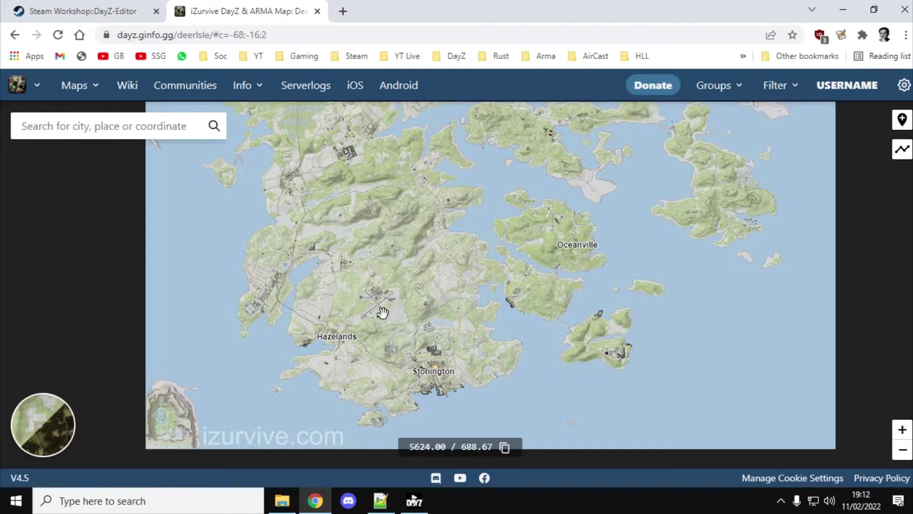
{"action": "left_click", "coordinate": [96, 13]}
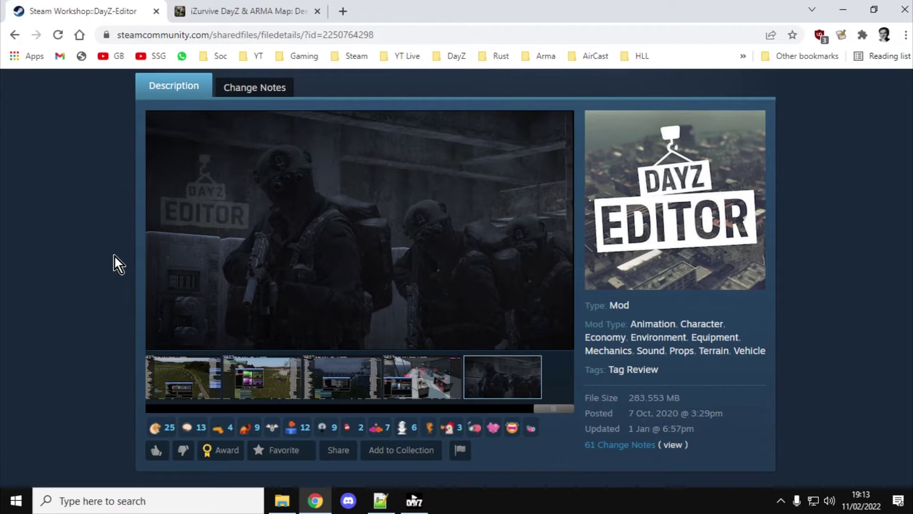
Step: Check DayZ-Editor's Required Items on the Workshop page, then switch to the DayZ Launcher mods list
{"action": "scroll", "coordinate": [114, 255], "scroll_direction": "down", "scroll_amount": 5}
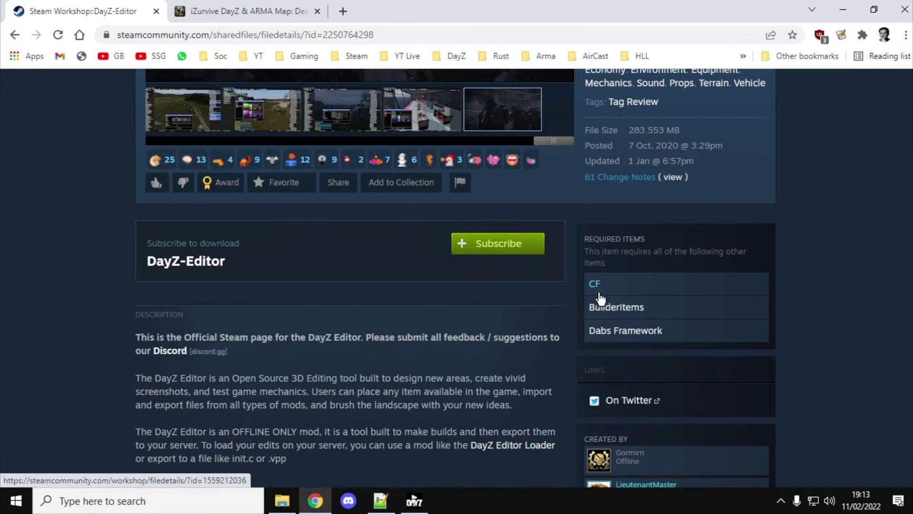
{"action": "scroll", "coordinate": [422, 318], "scroll_direction": "up", "scroll_amount": 6}
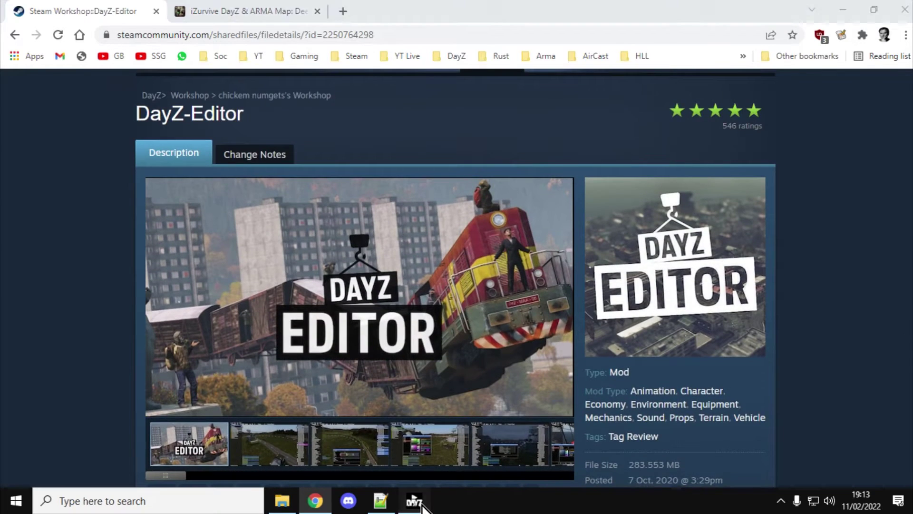
{"action": "left_click", "coordinate": [422, 507]}
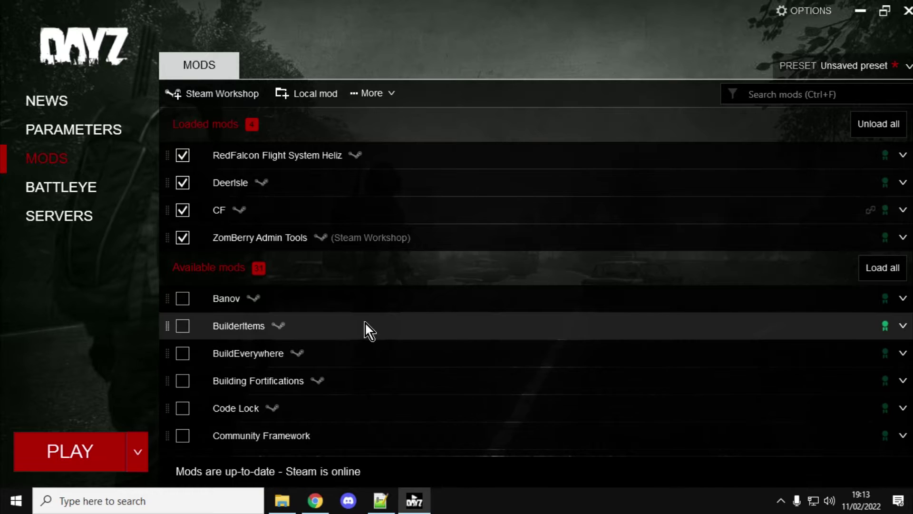
Step: Search mods for 'edito', enable DayZ-Editor with its dependencies, and press PLAY
{"action": "left_click", "coordinate": [785, 94]}
{"action": "type", "text": "edirto"}
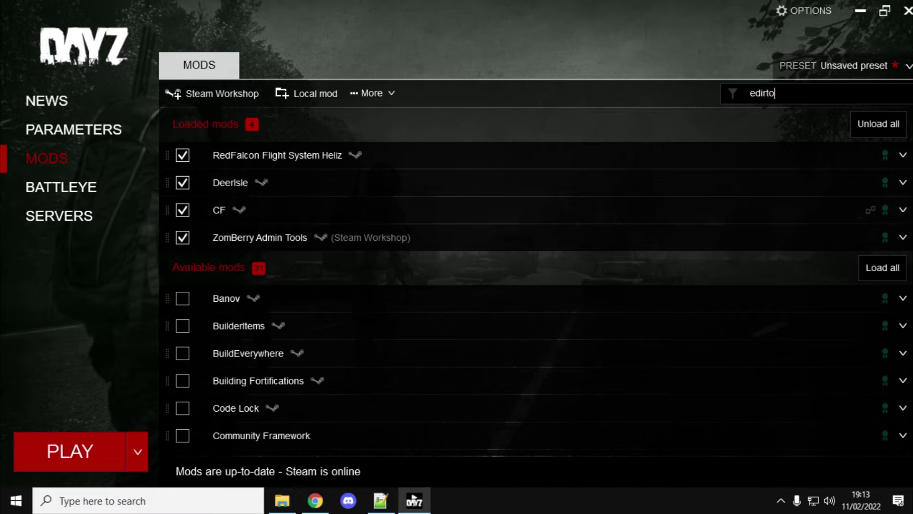
{"action": "key", "text": "BackSpace"}
{"action": "key", "text": "BackSpace"}
{"action": "key", "text": "BackSpace"}
{"action": "key", "text": "BackSpace"}
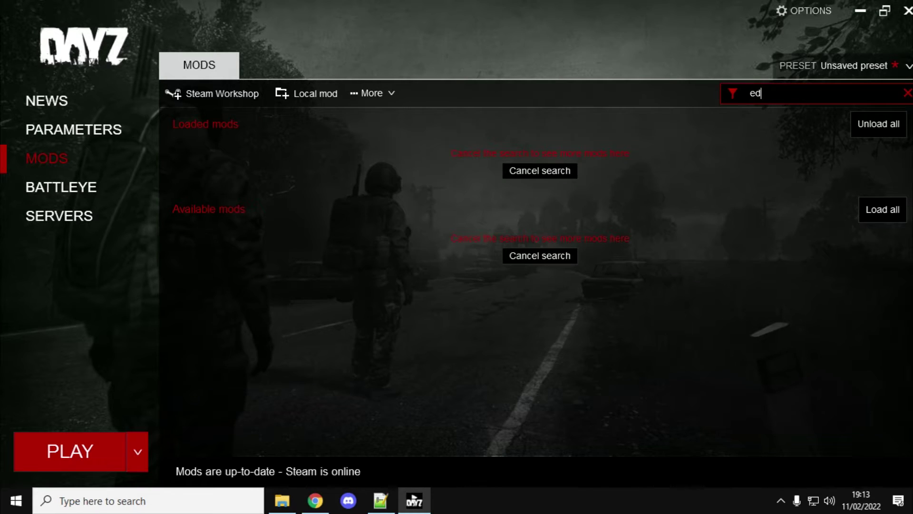
{"action": "type", "text": "ito"}
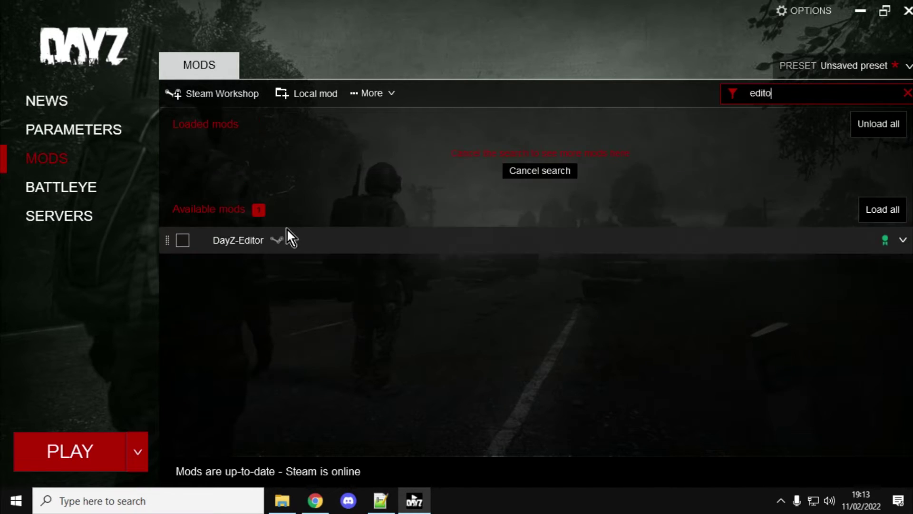
{"action": "left_click", "coordinate": [184, 242]}
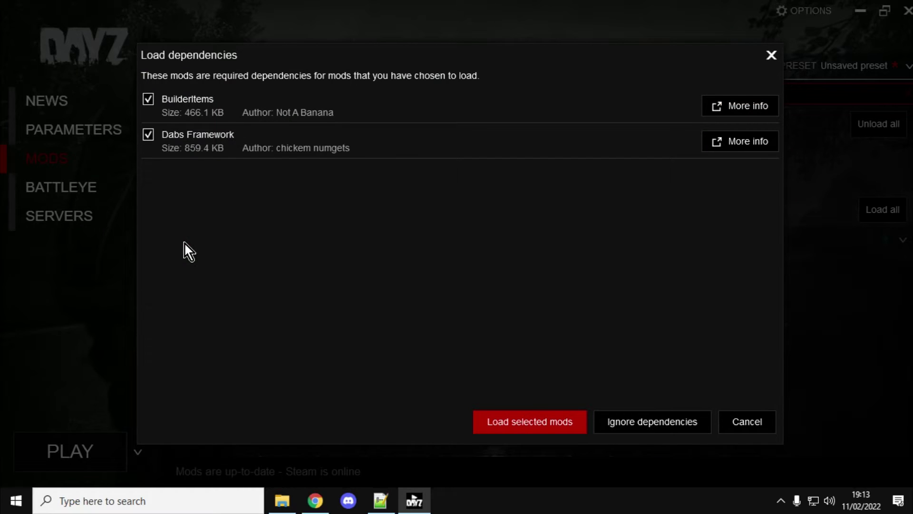
{"action": "left_click", "coordinate": [531, 423]}
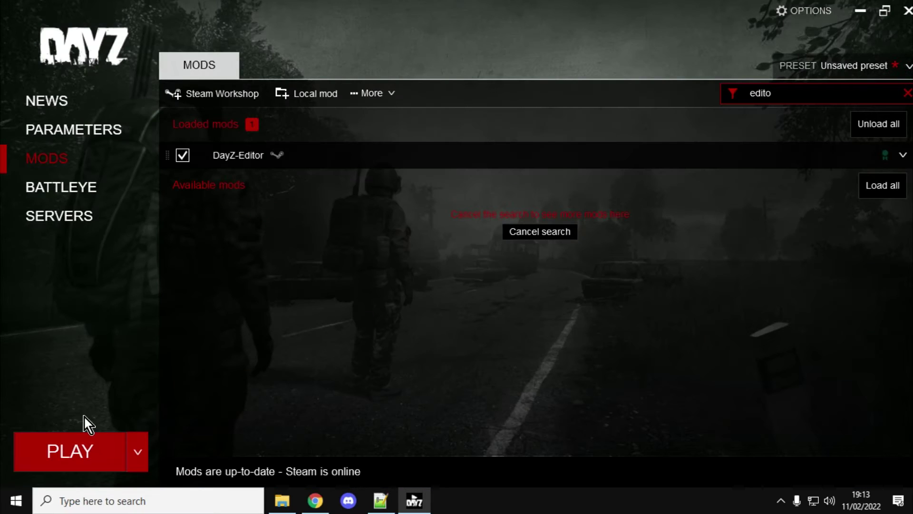
{"action": "left_click", "coordinate": [62, 454]}
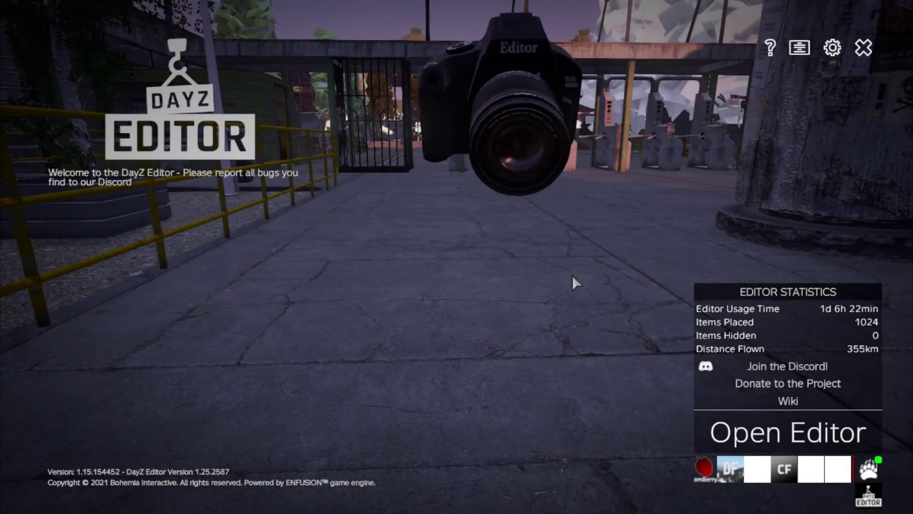
Step: Choose Open Editor and select the deerisle map
{"action": "left_click", "coordinate": [766, 431]}
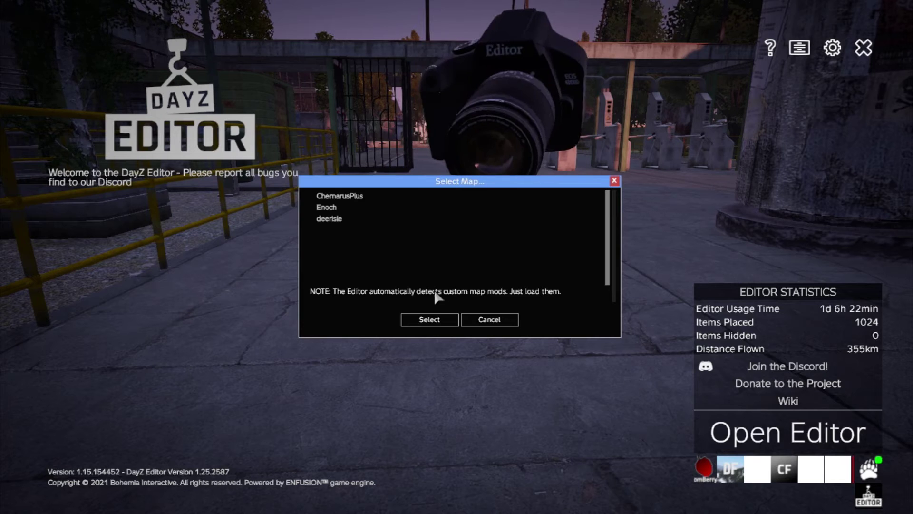
{"action": "left_click", "coordinate": [334, 219]}
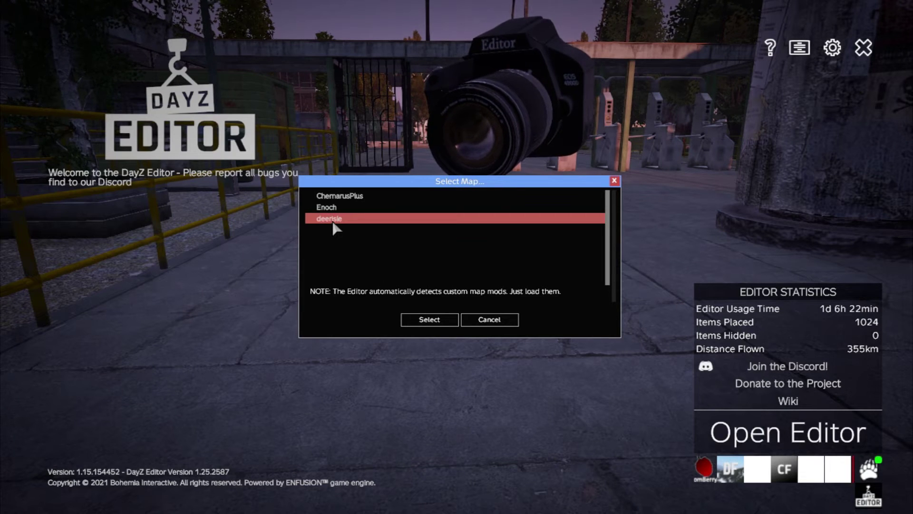
{"action": "left_click", "coordinate": [431, 319]}
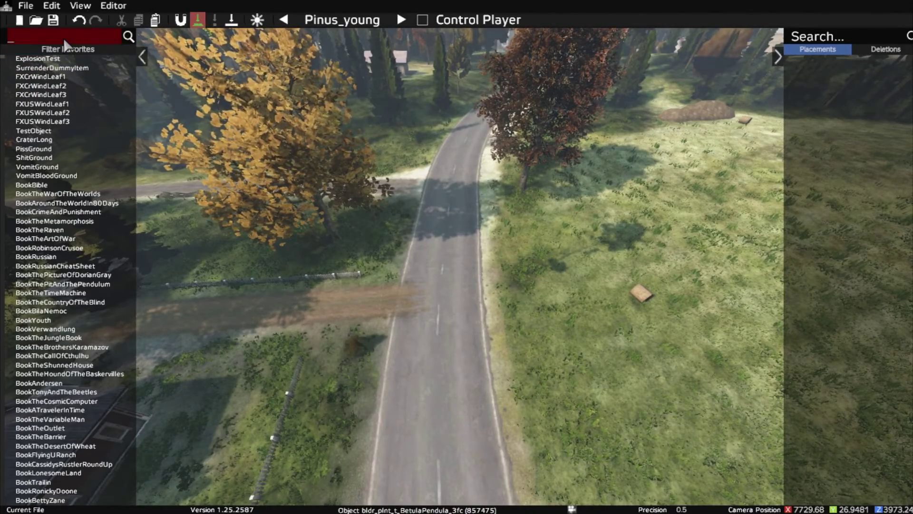
Step: Filter objects by 'offroad' and place an OffroadHatchback on the dirt track by the red house
{"action": "type", "text": "offroa"}
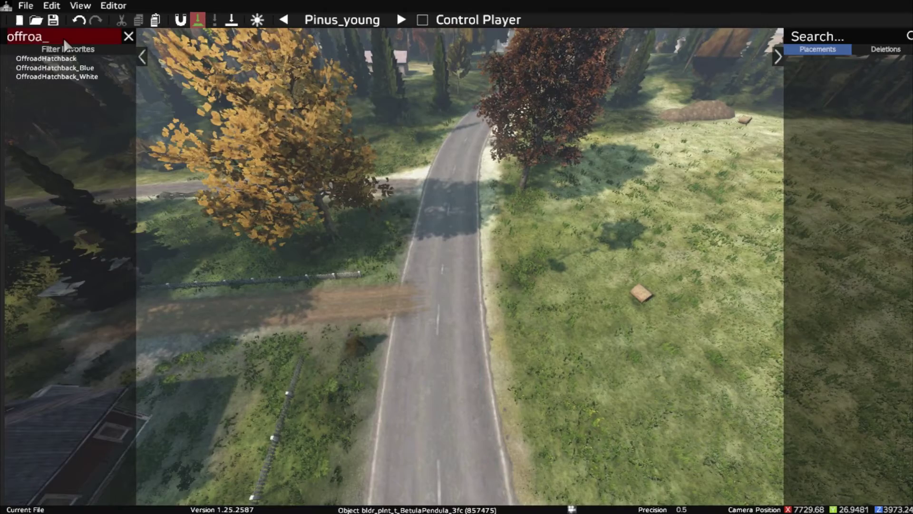
{"action": "type", "text": "d"}
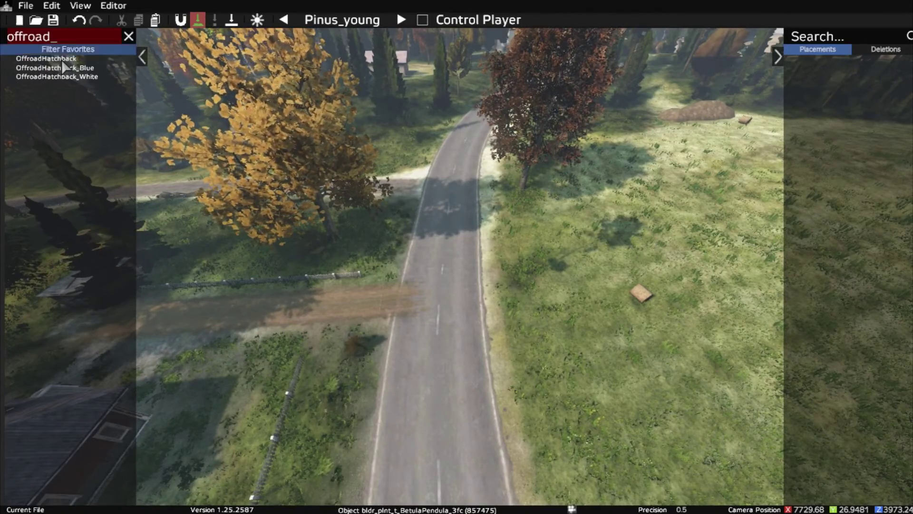
{"action": "mouse_move", "coordinate": [62, 61]}
{"action": "left_mouse_down"}
{"action": "mouse_move", "coordinate": [138, 59]}
{"action": "mouse_move", "coordinate": [421, 229]}
{"action": "mouse_move", "coordinate": [428, 304]}
{"action": "left_mouse_up"}
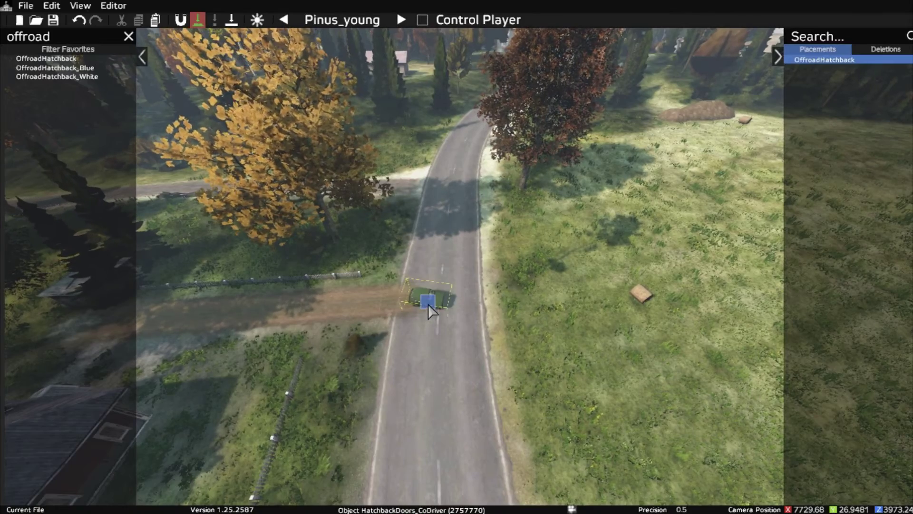
{"action": "scroll", "coordinate": [435, 372], "scroll_direction": "up", "scroll_amount": 3}
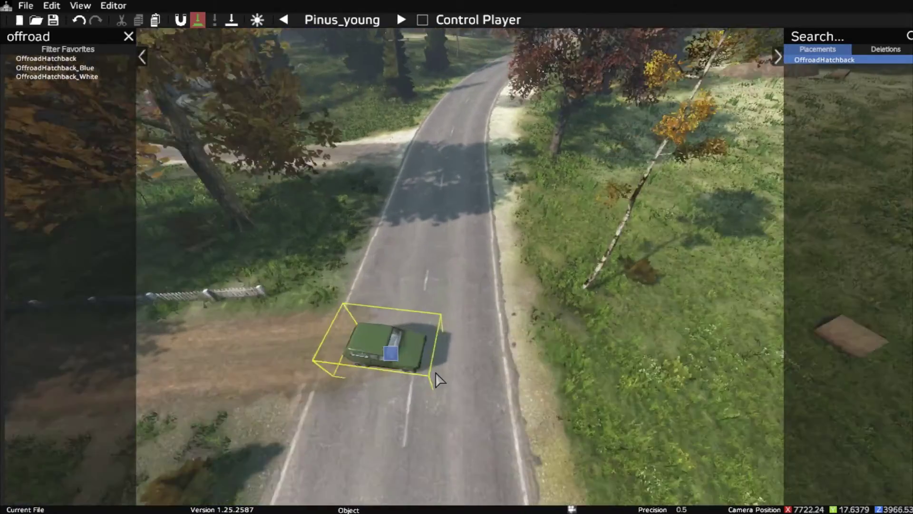
{"action": "mouse_move", "coordinate": [435, 371]}
{"action": "right_mouse_down"}
{"action": "mouse_move", "coordinate": [324, 380]}
{"action": "mouse_move", "coordinate": [289, 367]}
{"action": "right_mouse_up"}
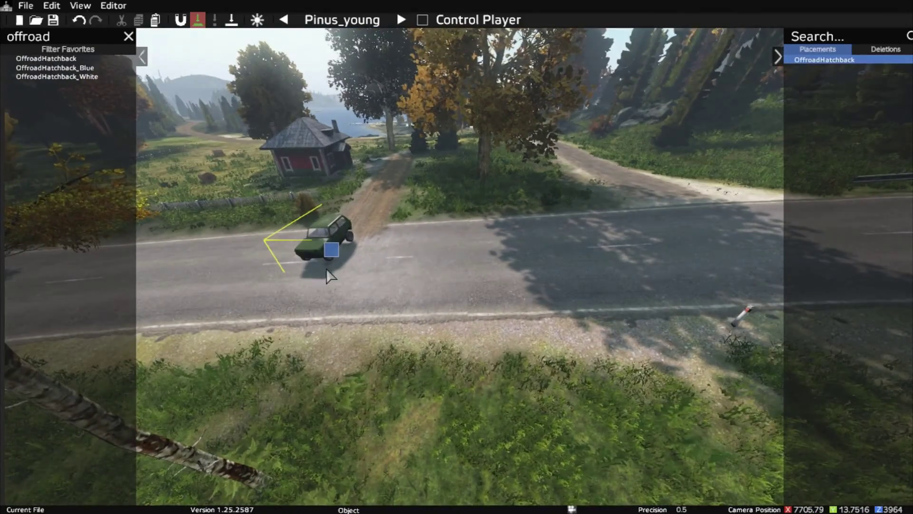
{"action": "left_click_drag", "start_coordinate": [328, 248], "coordinate": [374, 198]}
{"action": "key", "text": "w"}
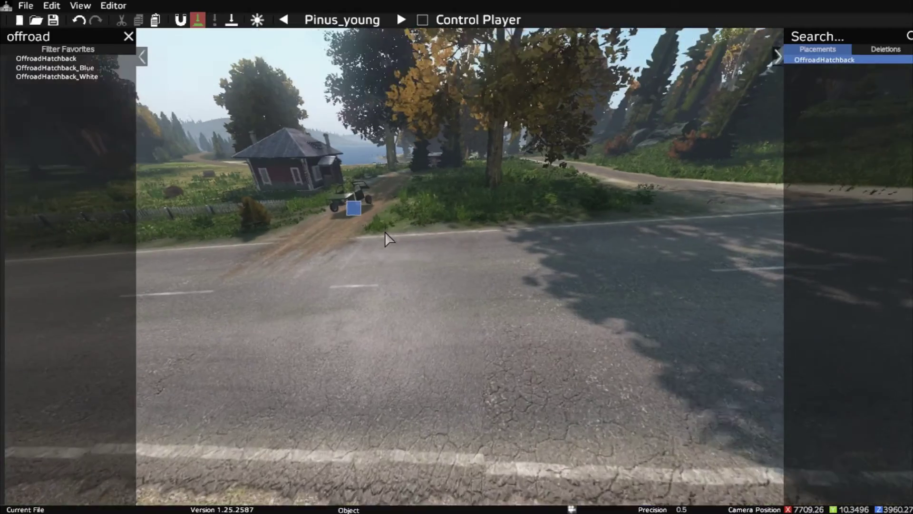
{"action": "key", "text": "w"}
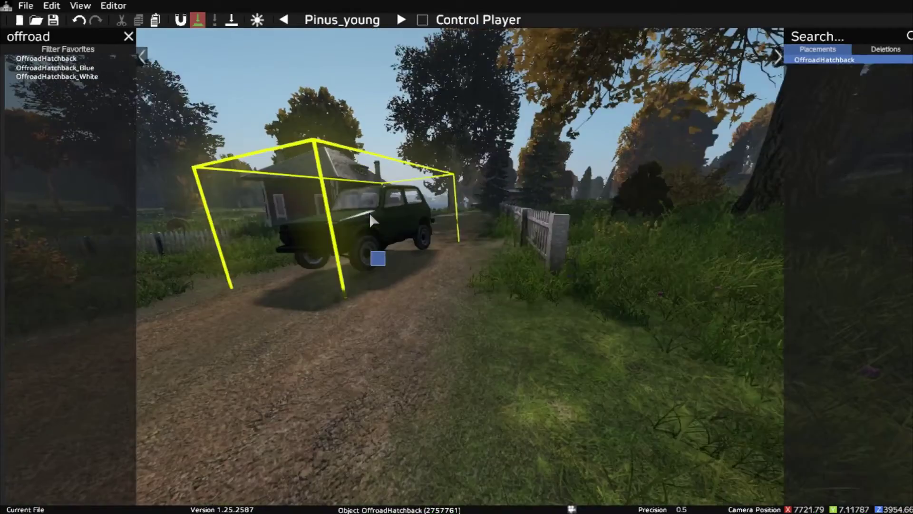
{"action": "key", "text": "s"}
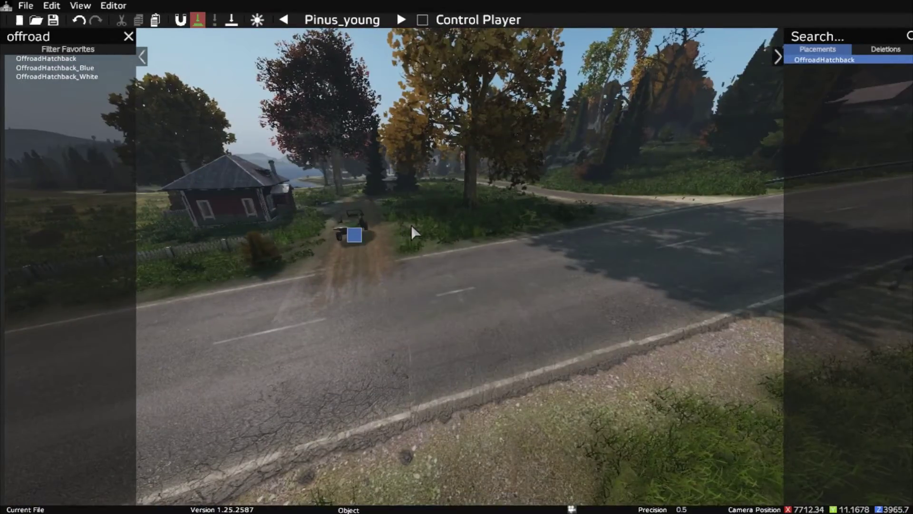
{"action": "key", "text": "s"}
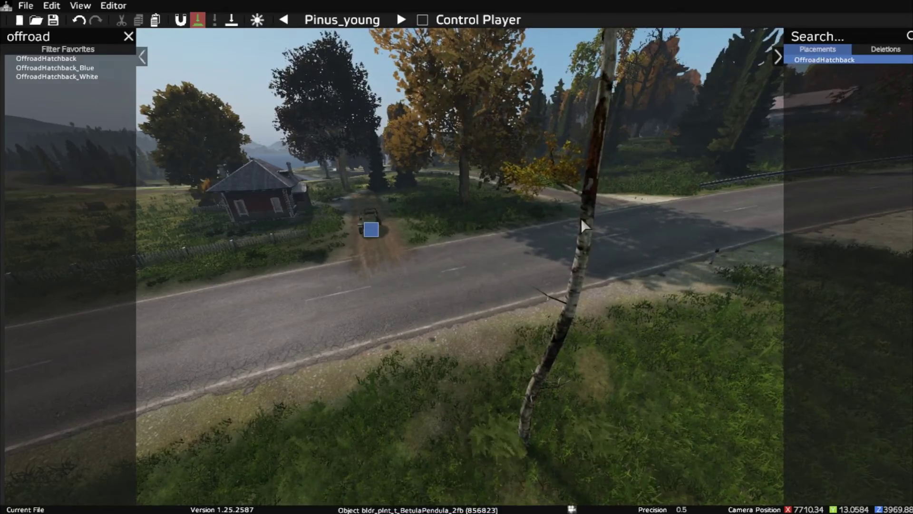
Step: Place an OffroadHatchback_White at the side-road junction across the road and rotate it
{"action": "middle_click", "coordinate": [55, 76]}
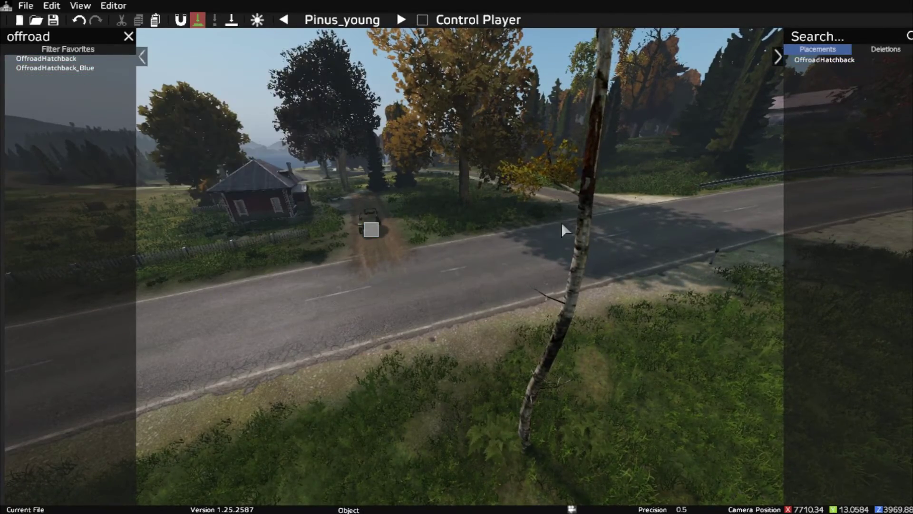
{"action": "key", "text": "a"}
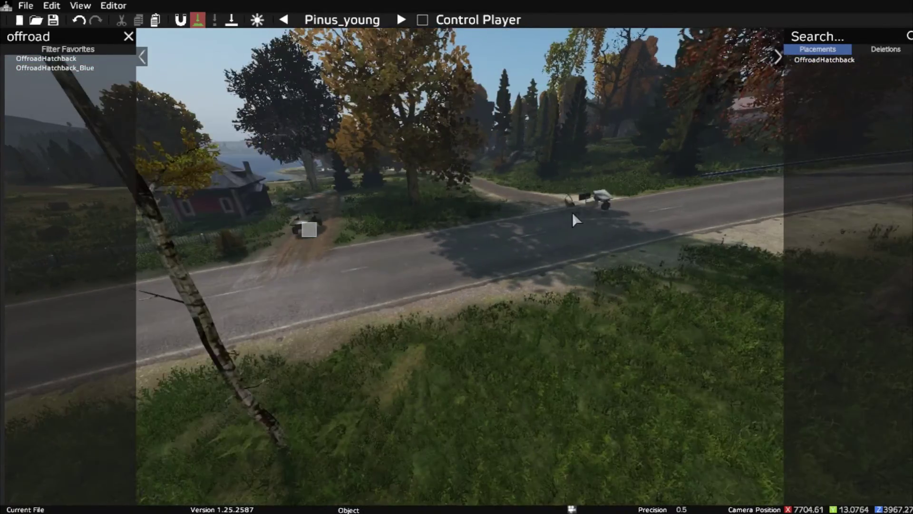
{"action": "left_click", "coordinate": [552, 209]}
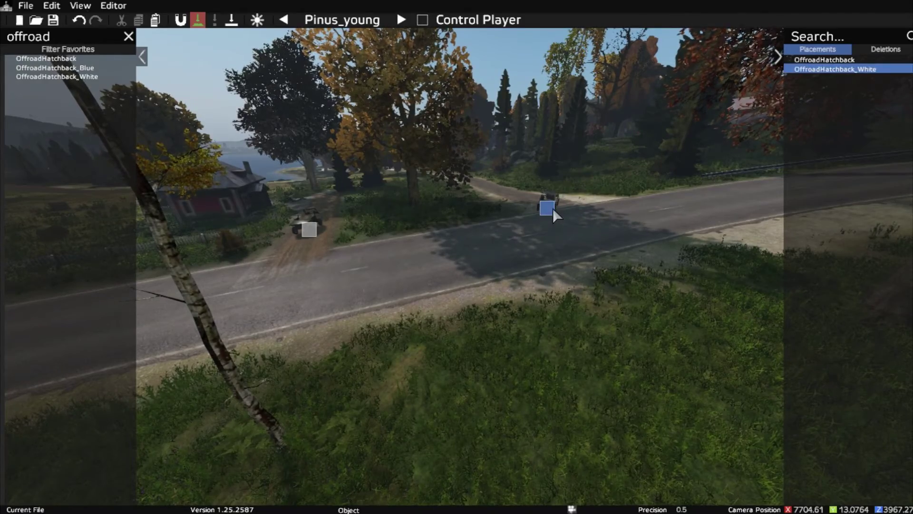
{"action": "key", "text": "w"}
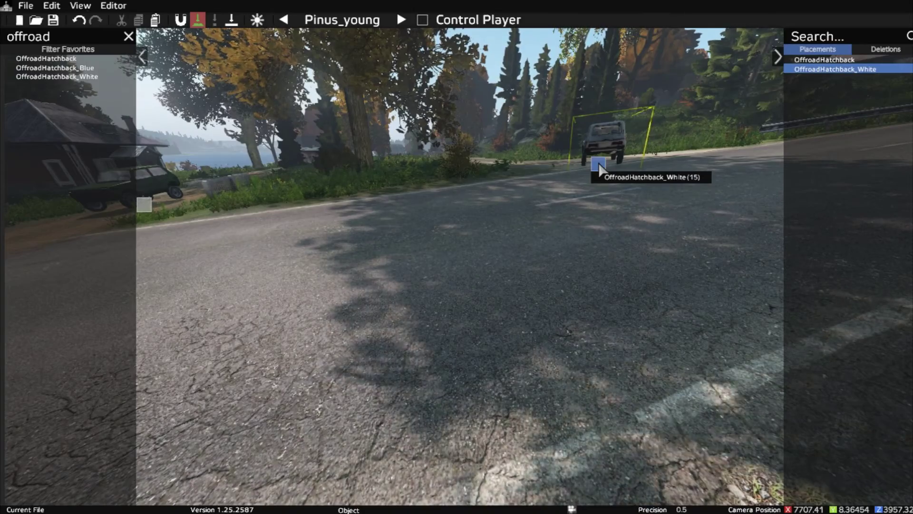
{"action": "mouse_move", "coordinate": [598, 163]}
{"action": "left_mouse_down"}
{"action": "mouse_move", "coordinate": [555, 159]}
{"action": "mouse_move", "coordinate": [584, 207]}
{"action": "mouse_move", "coordinate": [620, 196]}
{"action": "mouse_move", "coordinate": [645, 171]}
{"action": "mouse_move", "coordinate": [621, 166]}
{"action": "left_mouse_up"}
{"action": "left_click", "coordinate": [606, 204]}
{"action": "scroll", "coordinate": [598, 216], "scroll_direction": "down", "scroll_amount": 3}
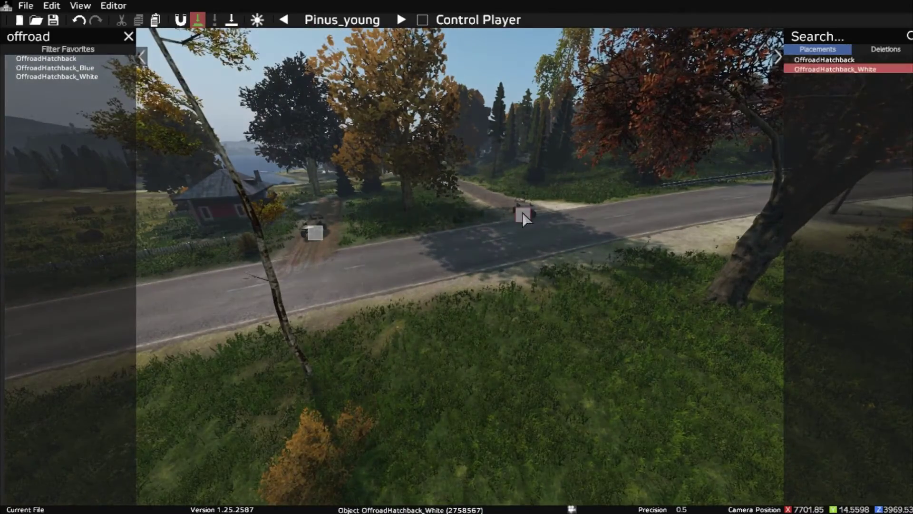
{"action": "left_click", "coordinate": [515, 203]}
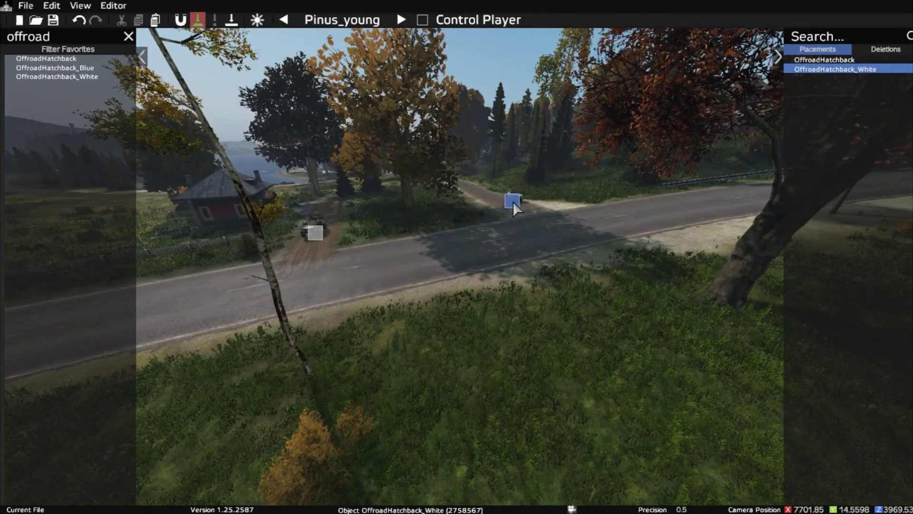
{"action": "left_click", "coordinate": [497, 235]}
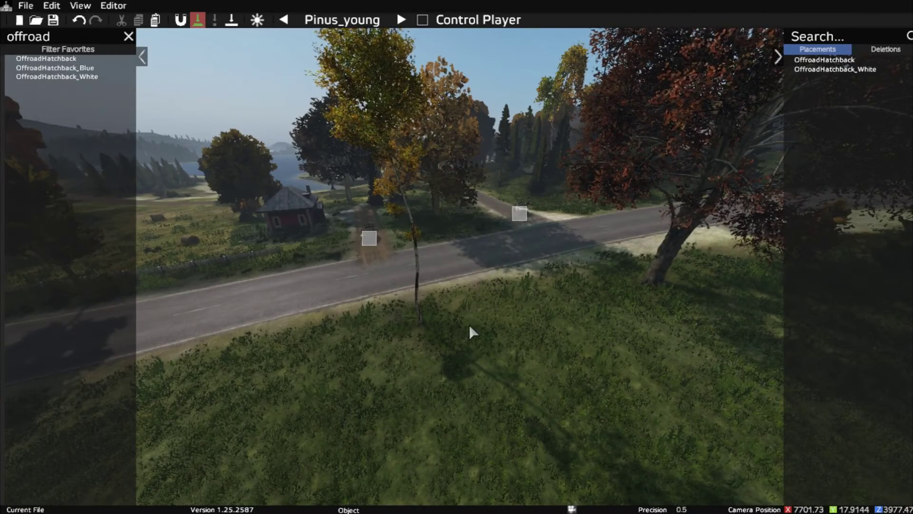
{"action": "right_click_drag", "start_coordinate": [469, 324], "coordinate": [471, 364]}
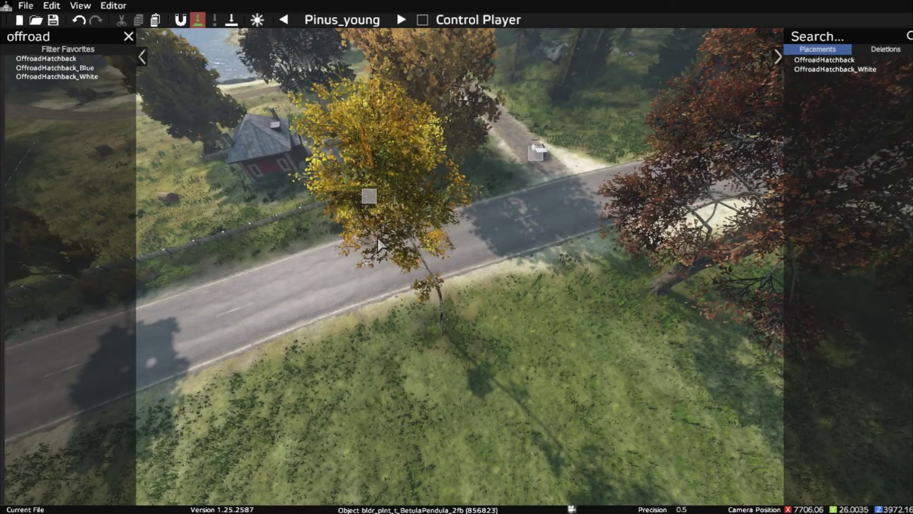
Step: Export both hatchbacks with Export to Events (*.xml) under the file name deerisleadas
{"action": "left_click", "coordinate": [26, 6]}
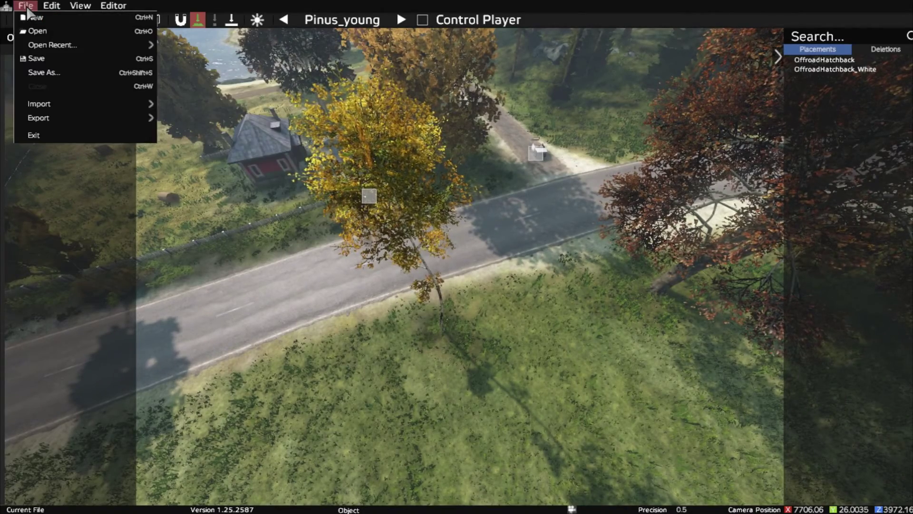
{"action": "mouse_move", "coordinate": [59, 119]}
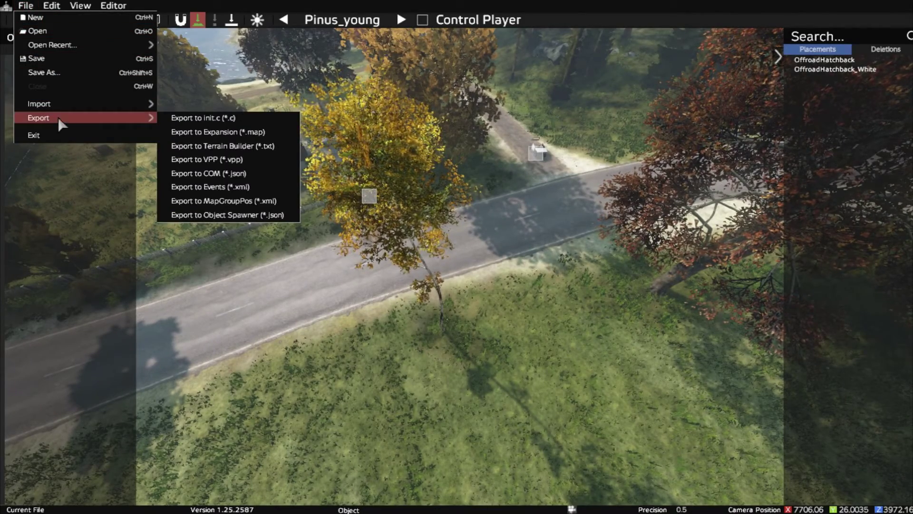
{"action": "left_click", "coordinate": [227, 187]}
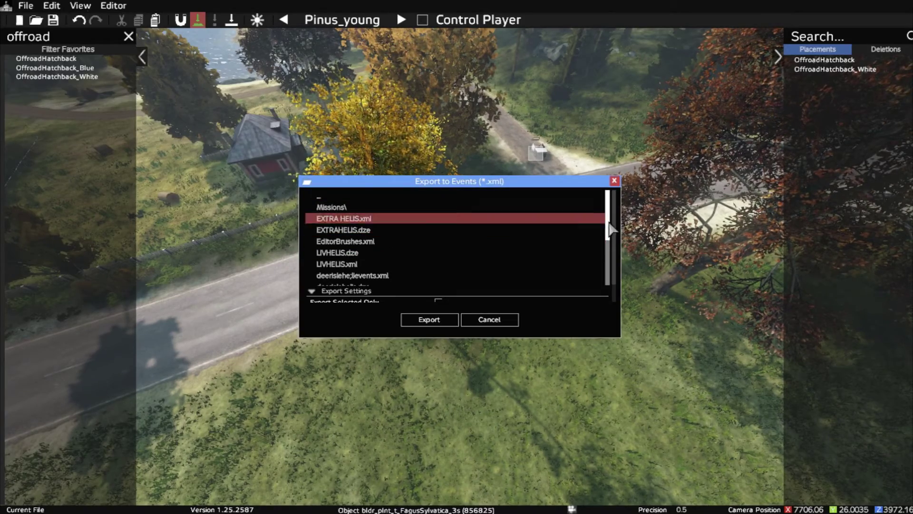
{"action": "scroll", "coordinate": [589, 266], "scroll_direction": "down", "scroll_amount": 1}
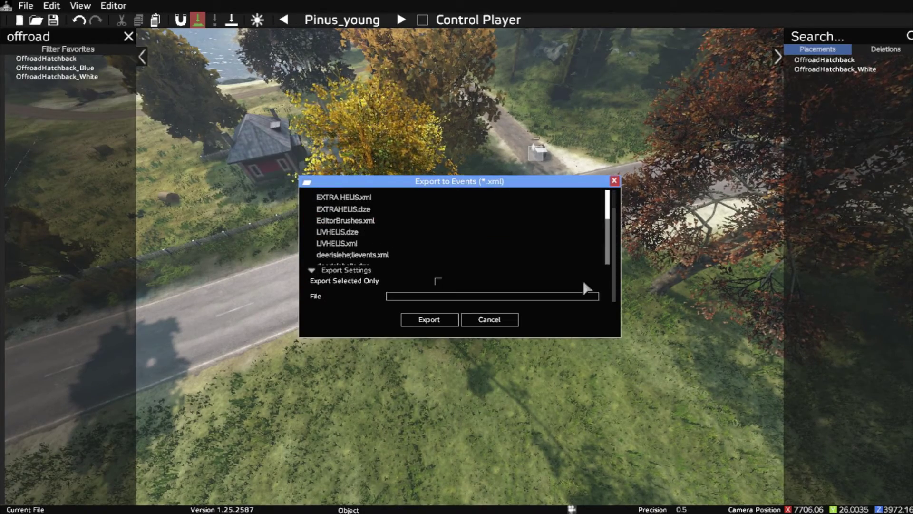
{"action": "left_click", "coordinate": [439, 302]}
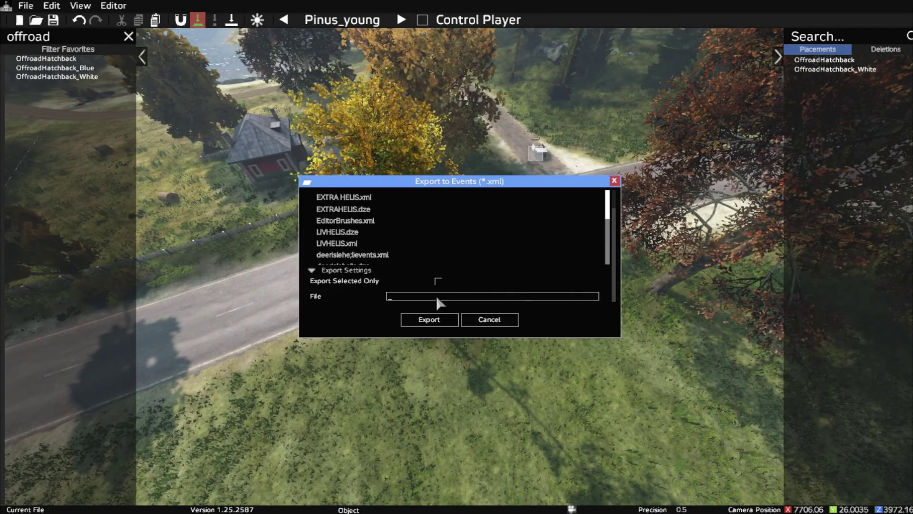
{"action": "type", "text": "deerisl"}
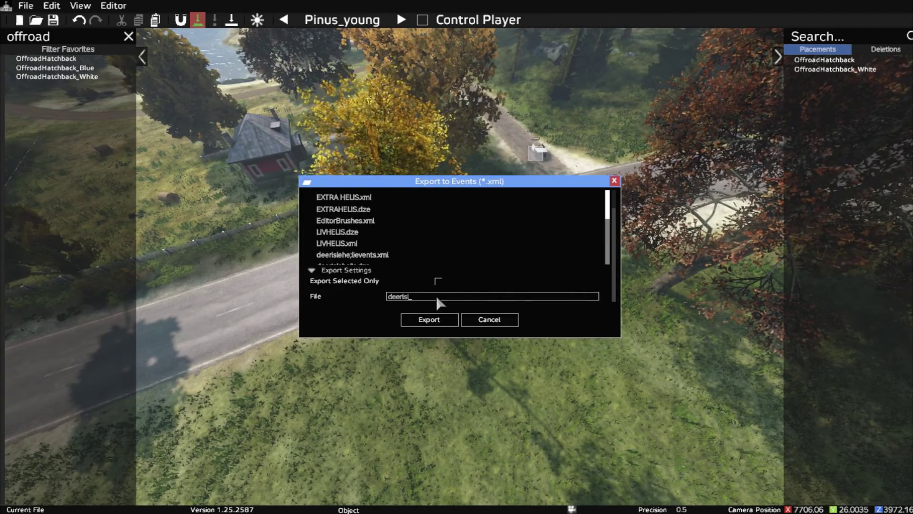
{"action": "type", "text": "eadas"}
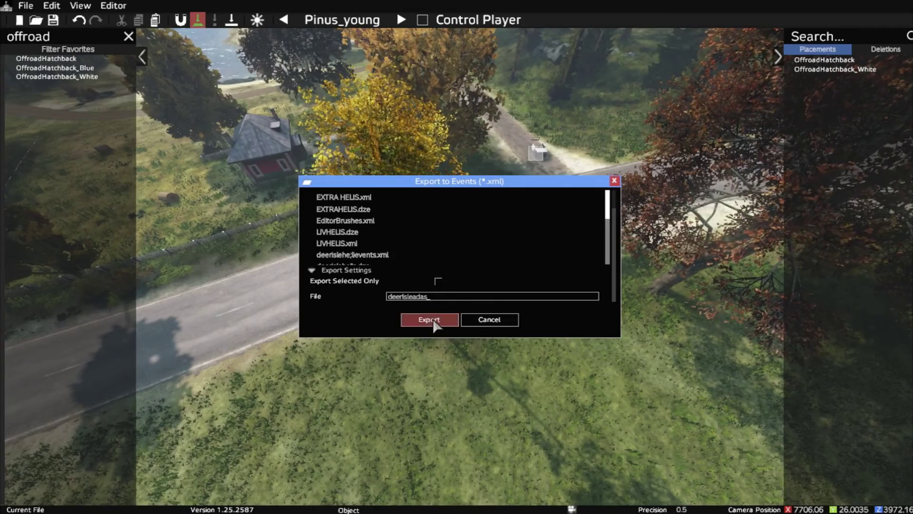
{"action": "left_click", "coordinate": [434, 320]}
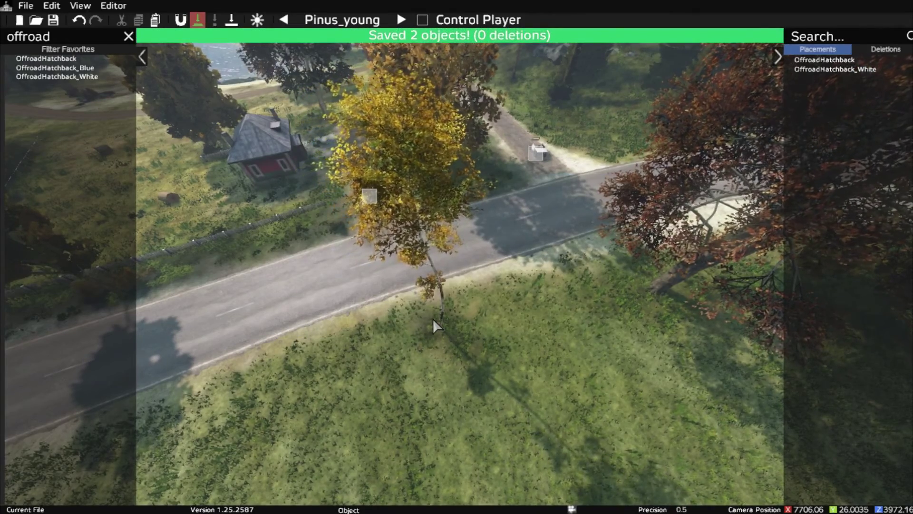
{"action": "key", "text": "alt+Tab"}
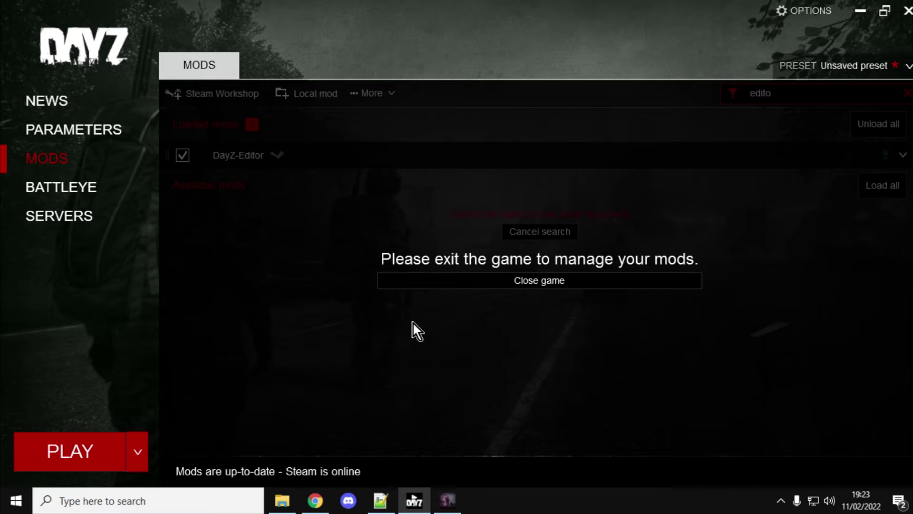
Step: Browse to Documents\DayZ\Editor and open deerisleadas with Edit with Notepad++
{"action": "left_click", "coordinate": [282, 501]}
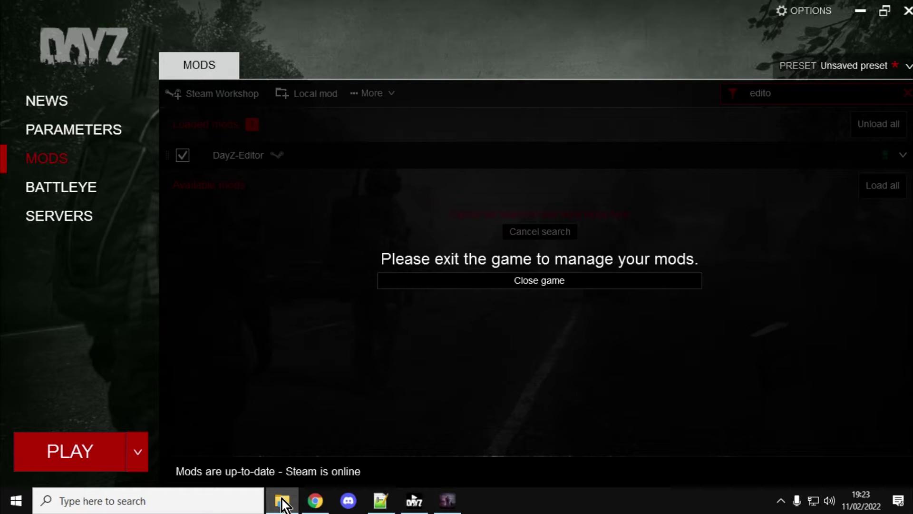
{"action": "right_click", "coordinate": [282, 502]}
{"action": "left_click", "coordinate": [255, 167]}
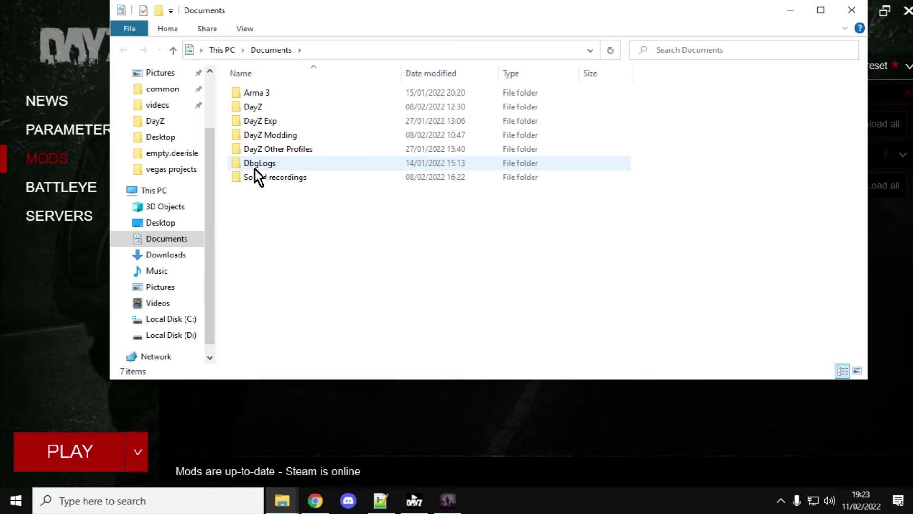
{"action": "double_click", "coordinate": [253, 105]}
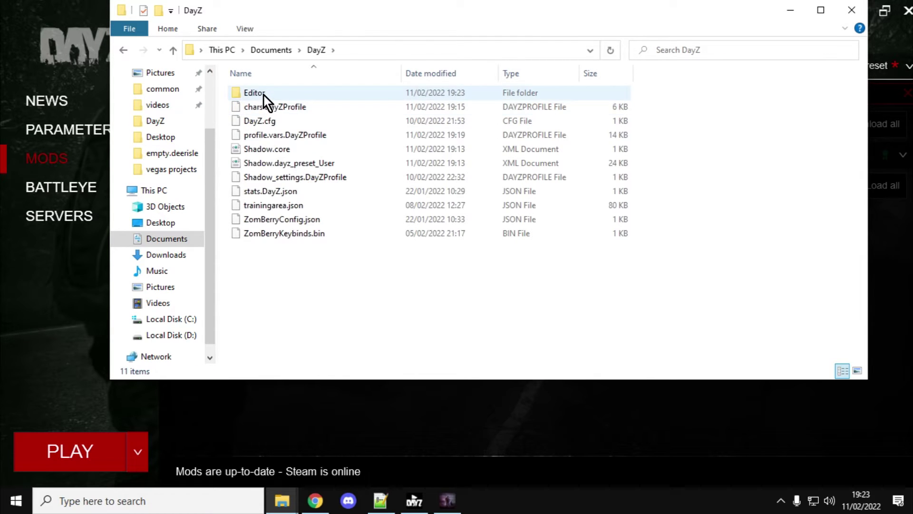
{"action": "double_click", "coordinate": [263, 93]}
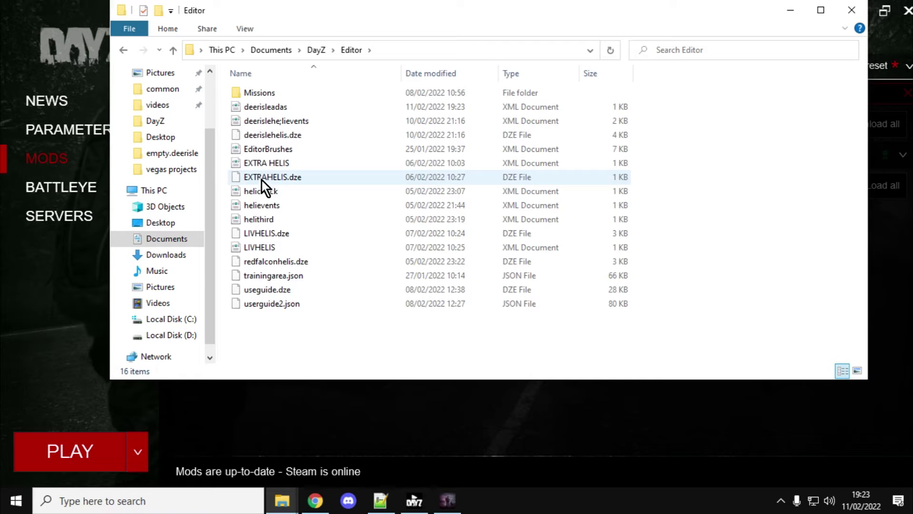
{"action": "right_click", "coordinate": [269, 109]}
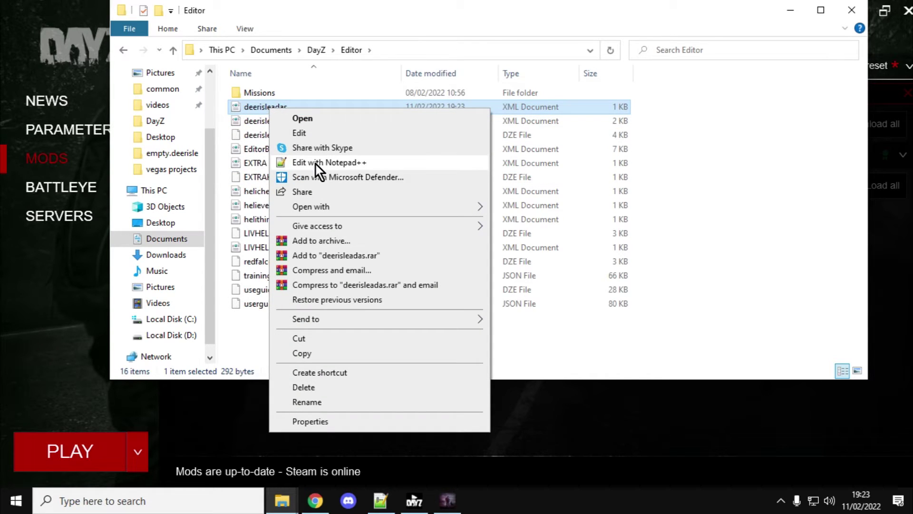
{"action": "left_click", "coordinate": [315, 163]}
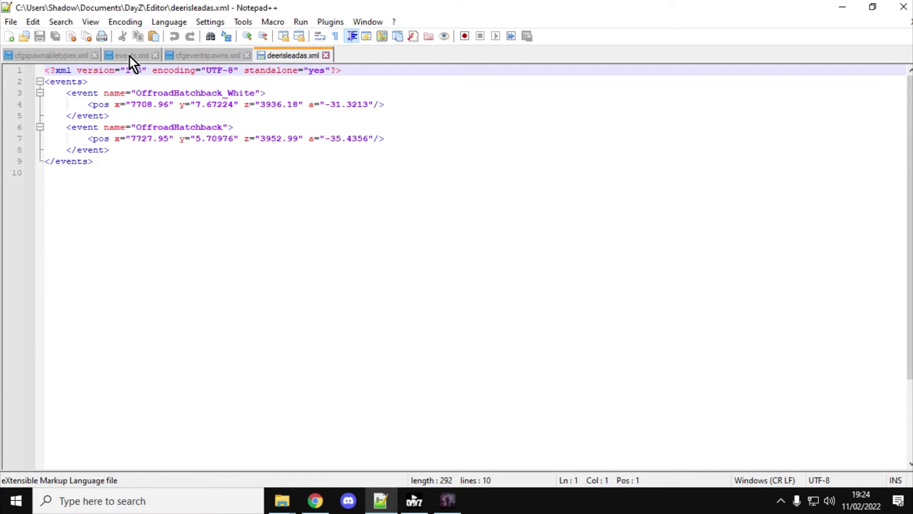
{"action": "left_click", "coordinate": [192, 55]}
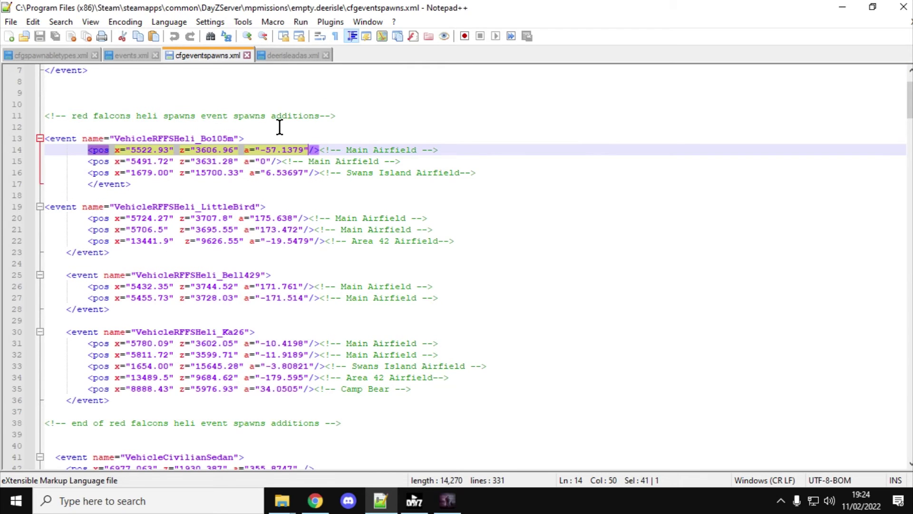
{"action": "scroll", "coordinate": [280, 127], "scroll_direction": "down", "scroll_amount": 1}
{"action": "scroll", "coordinate": [271, 129], "scroll_direction": "down", "scroll_amount": 1}
{"action": "scroll", "coordinate": [271, 127], "scroll_direction": "up", "scroll_amount": 1}
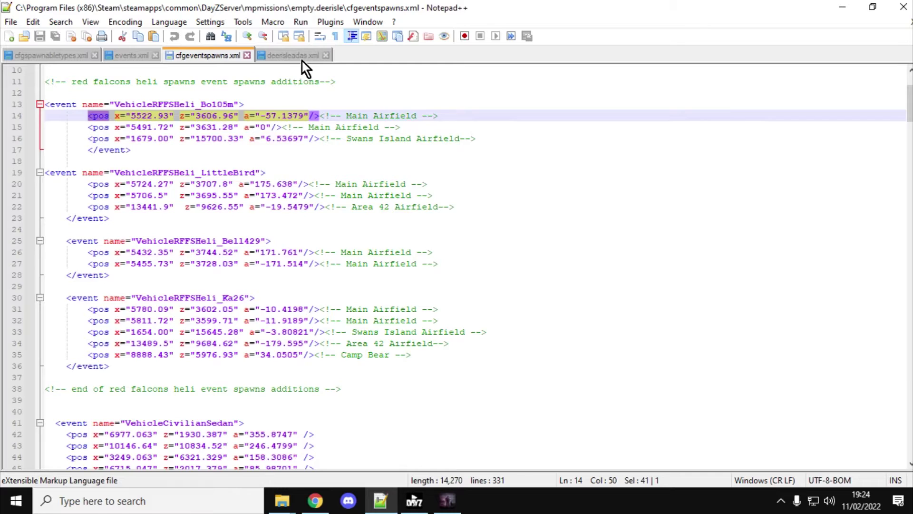
{"action": "left_click", "coordinate": [288, 55]}
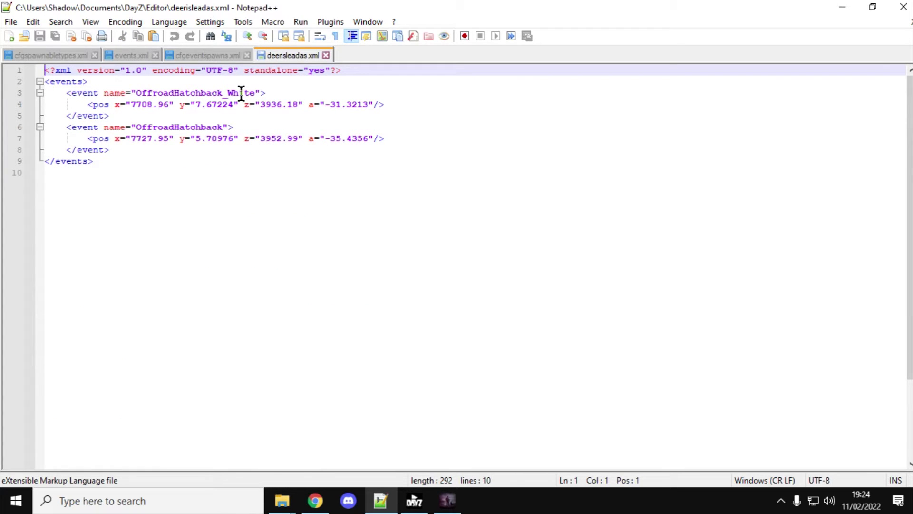
{"action": "left_click", "coordinate": [216, 55]}
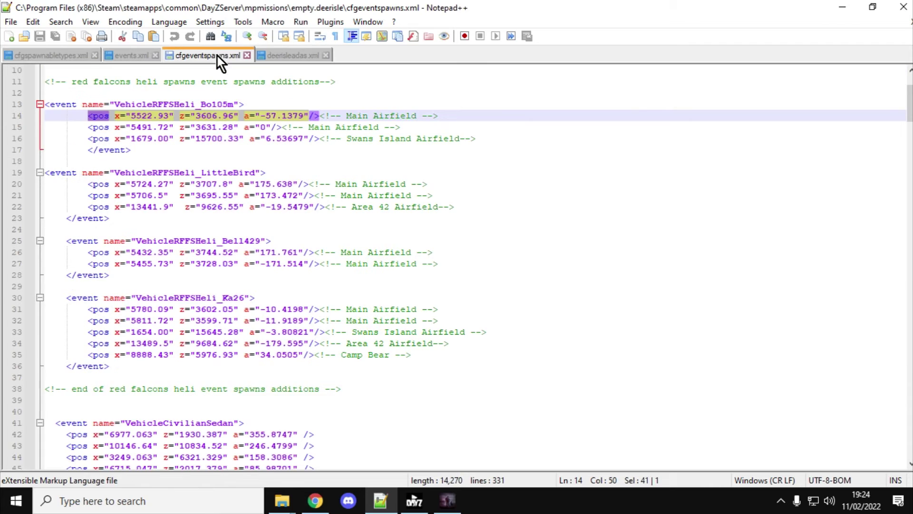
{"action": "left_click", "coordinate": [276, 55]}
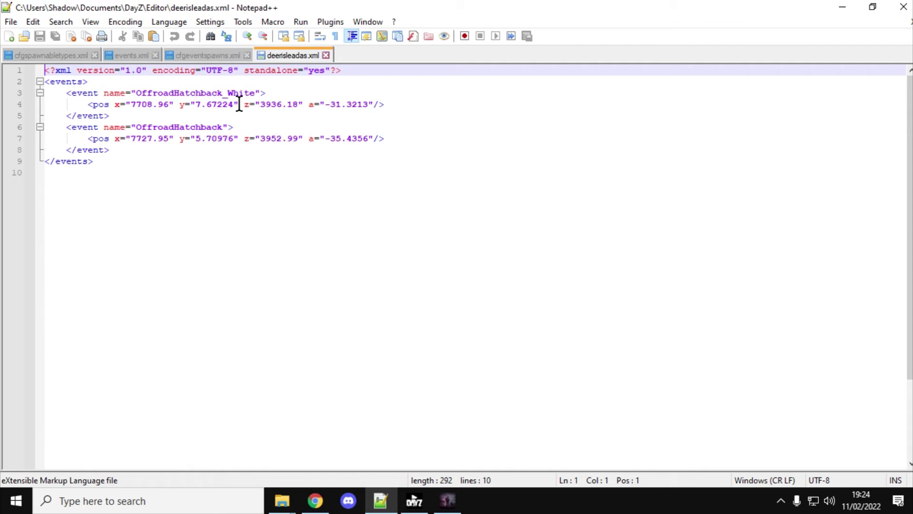
{"action": "left_click_drag", "start_coordinate": [239, 104], "coordinate": [182, 105]}
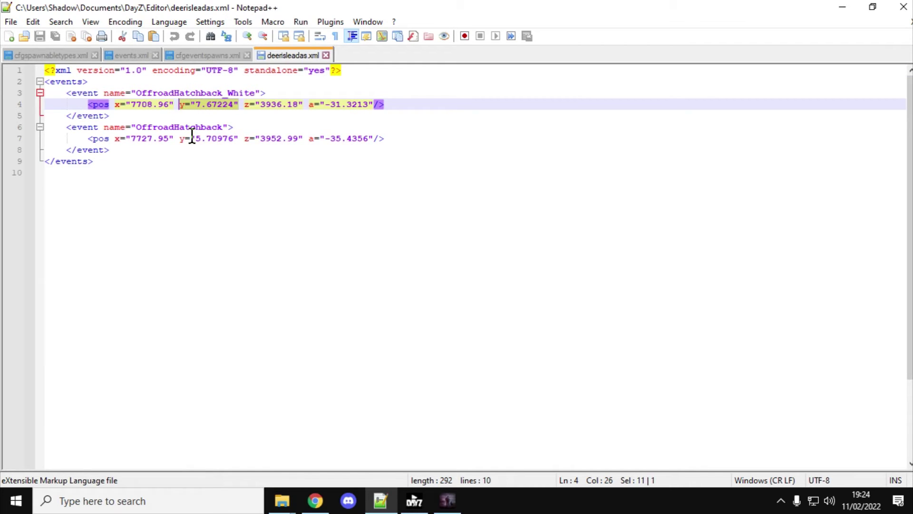
Step: Delete the y values and leftover spaces from the position lines on lines 4 and 7
{"action": "key", "text": "Delete"}
{"action": "key", "text": "BackSpace"}
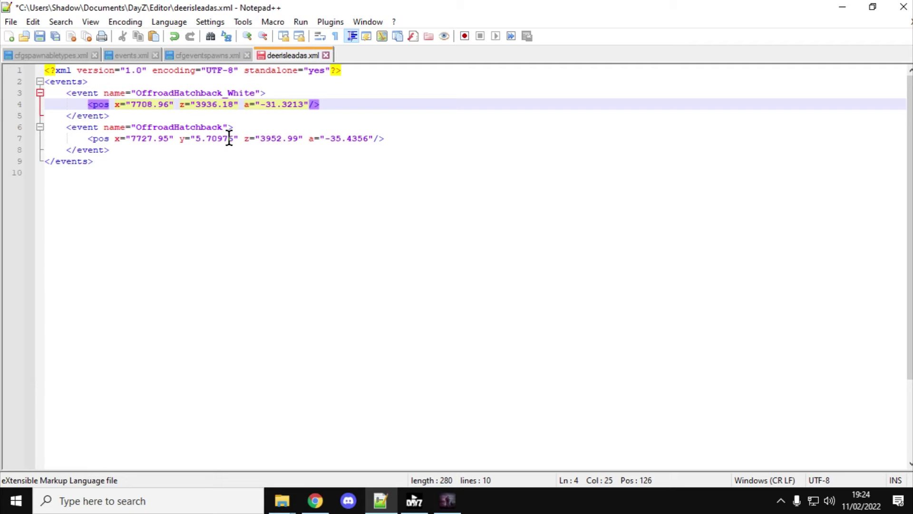
{"action": "left_click_drag", "start_coordinate": [239, 138], "coordinate": [181, 138]}
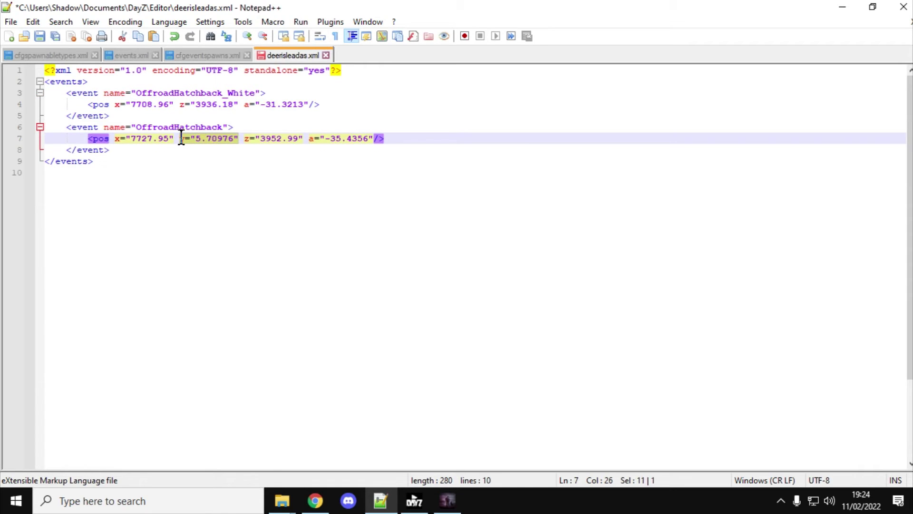
{"action": "key", "text": "Delete"}
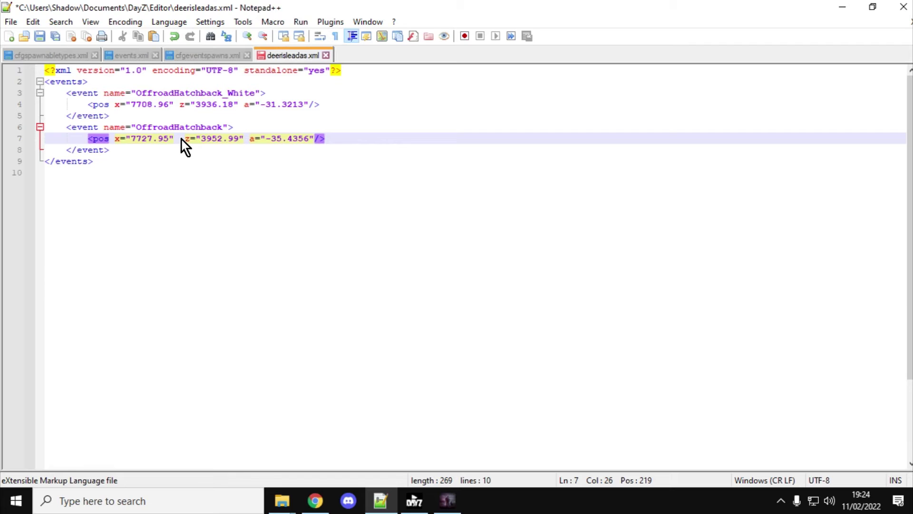
{"action": "key", "text": "BackSpace"}
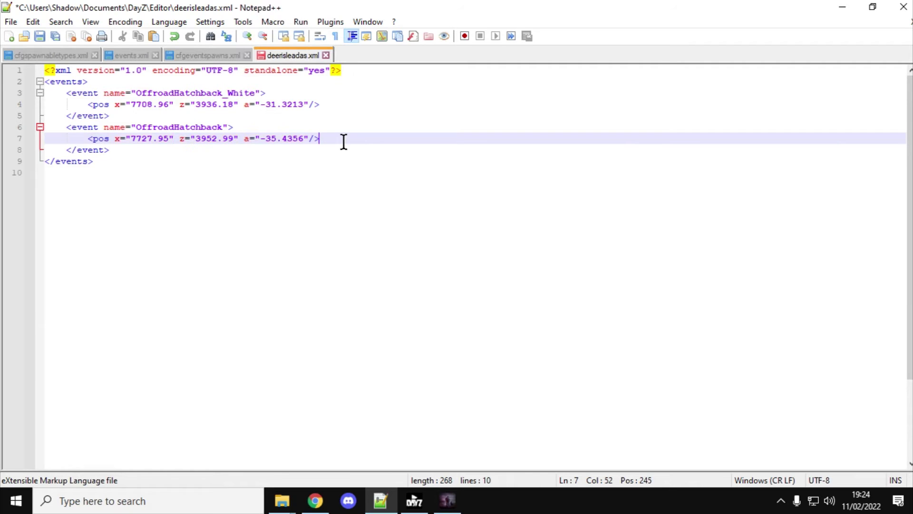
Step: Select the OffroadHatchback_White position line and bring up its editing menu
{"action": "left_click_drag", "start_coordinate": [342, 141], "coordinate": [88, 138]}
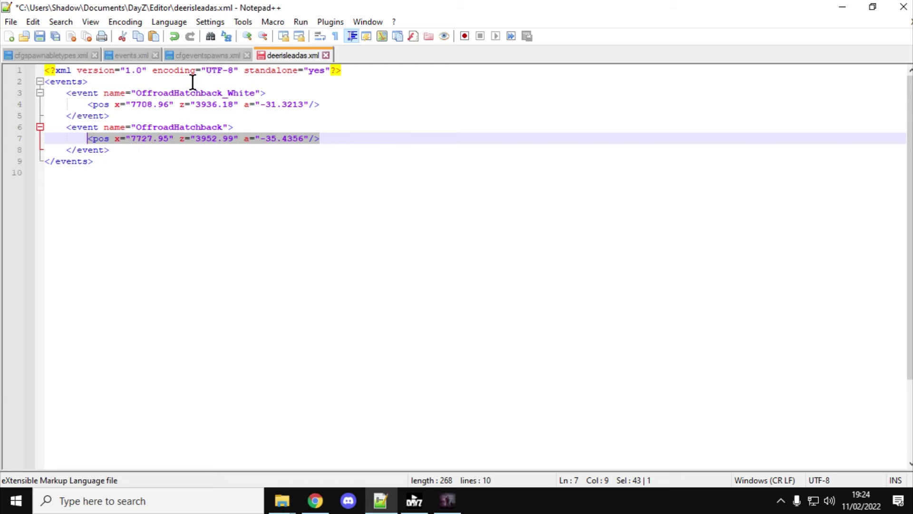
{"action": "left_click", "coordinate": [221, 151]}
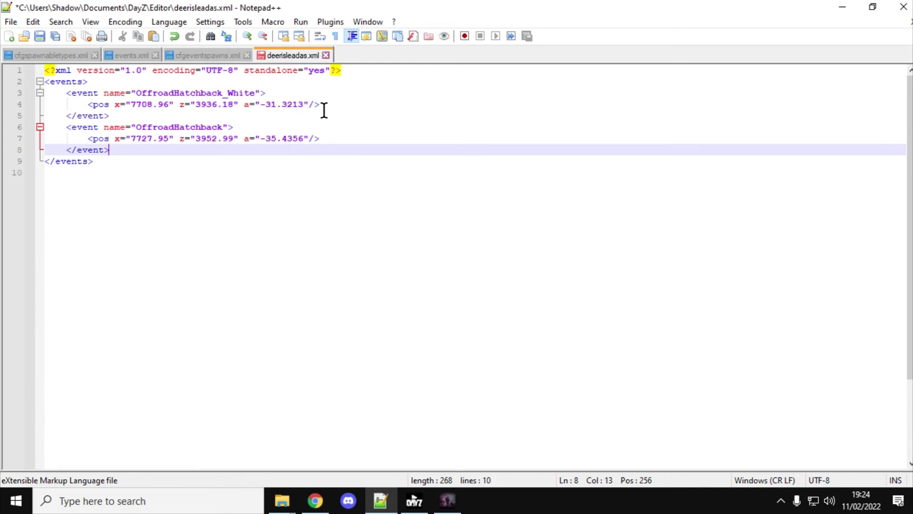
{"action": "left_click_drag", "start_coordinate": [322, 107], "coordinate": [87, 103]}
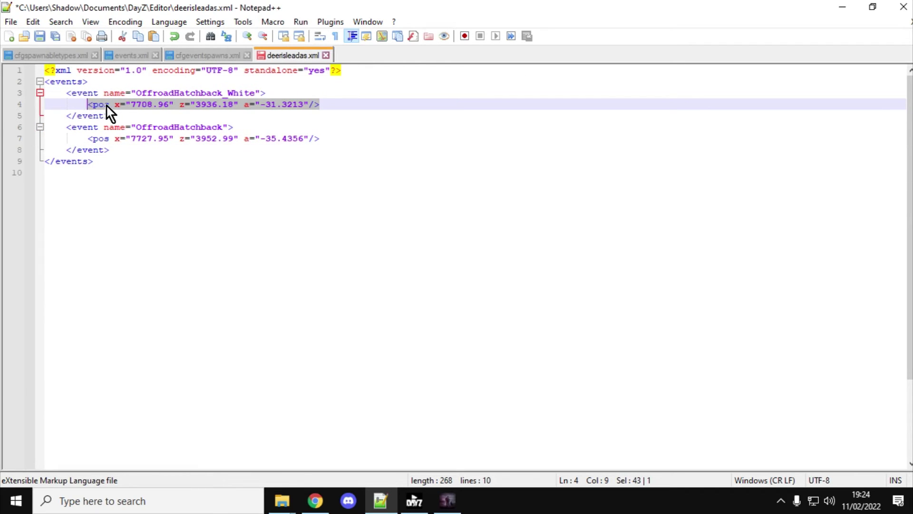
{"action": "right_click", "coordinate": [106, 107]}
Step: Paste the copied OffroadHatchback_White pos line as a new line 17 below Swans Island Airfield in cfgeventspawns.xml
{"action": "left_click", "coordinate": [145, 127]}
{"action": "left_click", "coordinate": [204, 55]}
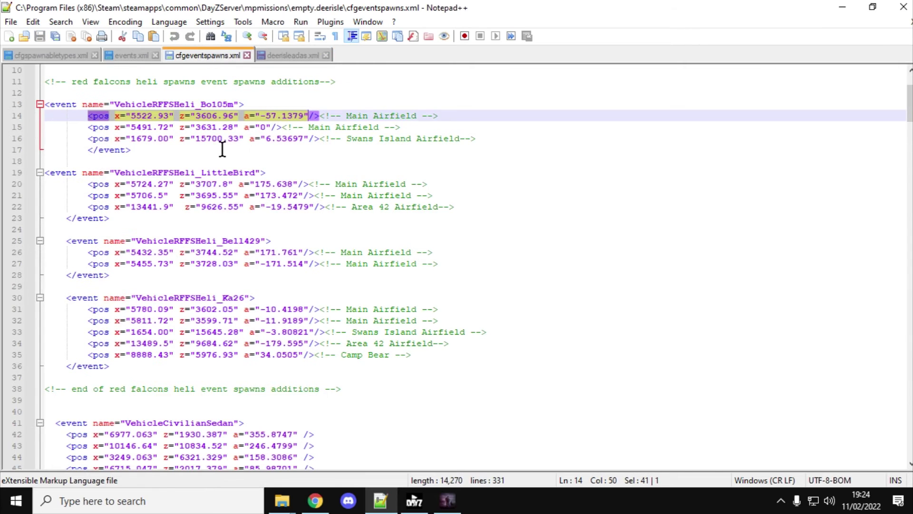
{"action": "left_click", "coordinate": [503, 142]}
{"action": "key", "text": "Return"}
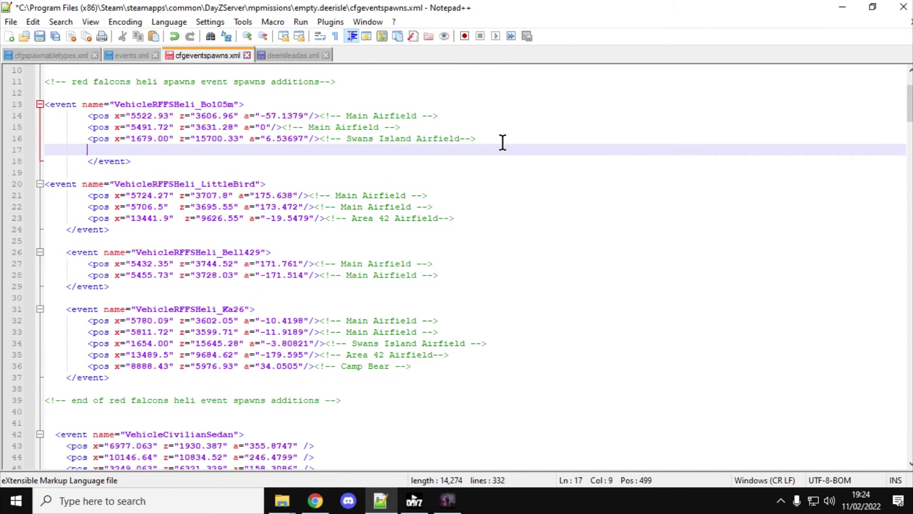
{"action": "right_click", "coordinate": [101, 147]}
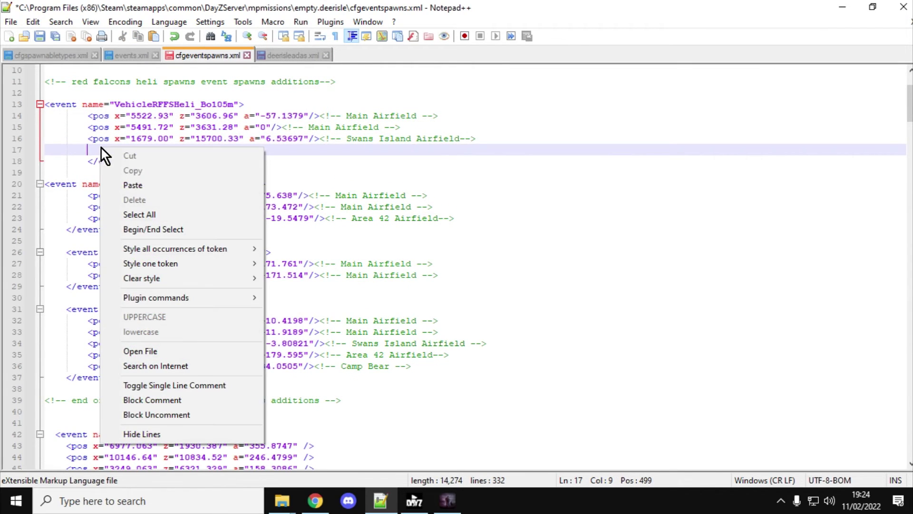
{"action": "left_click", "coordinate": [147, 183]}
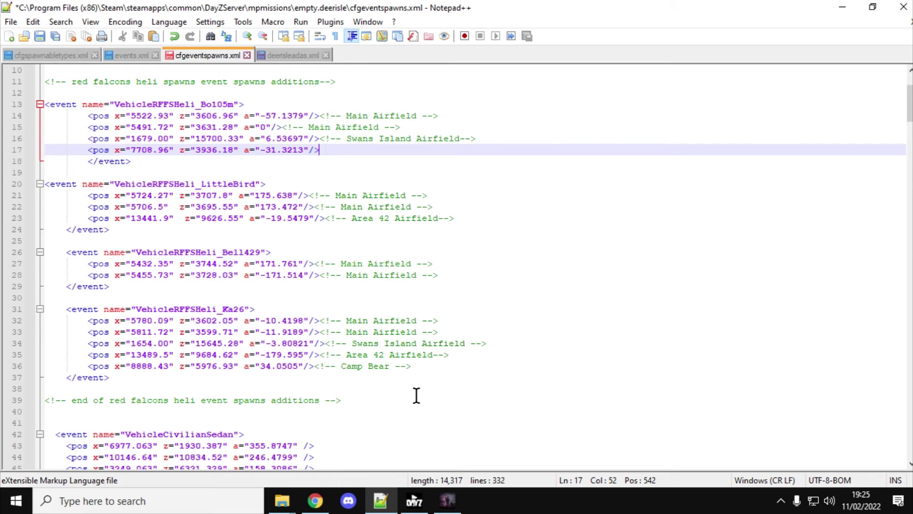
{"action": "left_click", "coordinate": [315, 499]}
Step: Zoom and pan the iZurvive Deer Isle map to a close-up of woods along a winding road
{"action": "left_click", "coordinate": [284, 7]}
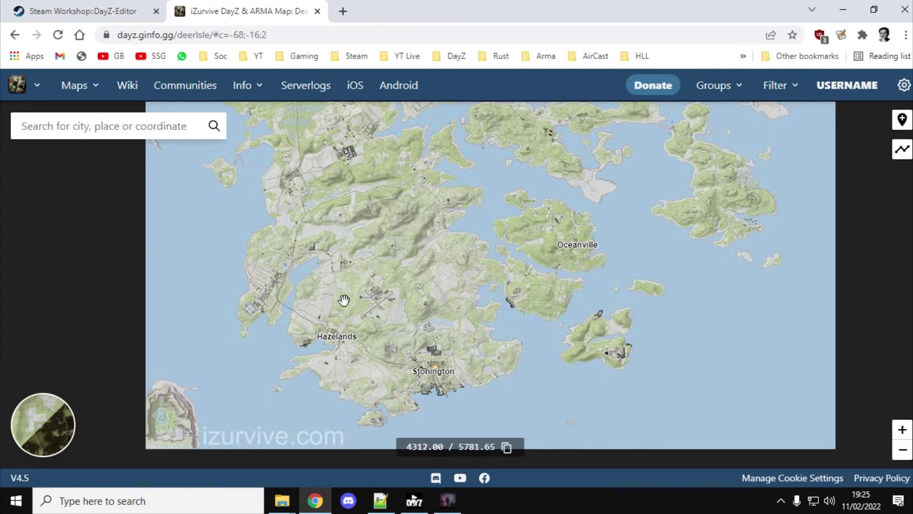
{"action": "scroll", "coordinate": [395, 326], "scroll_direction": "up", "scroll_amount": 4}
{"action": "scroll", "coordinate": [401, 305], "scroll_direction": "up", "scroll_amount": 1}
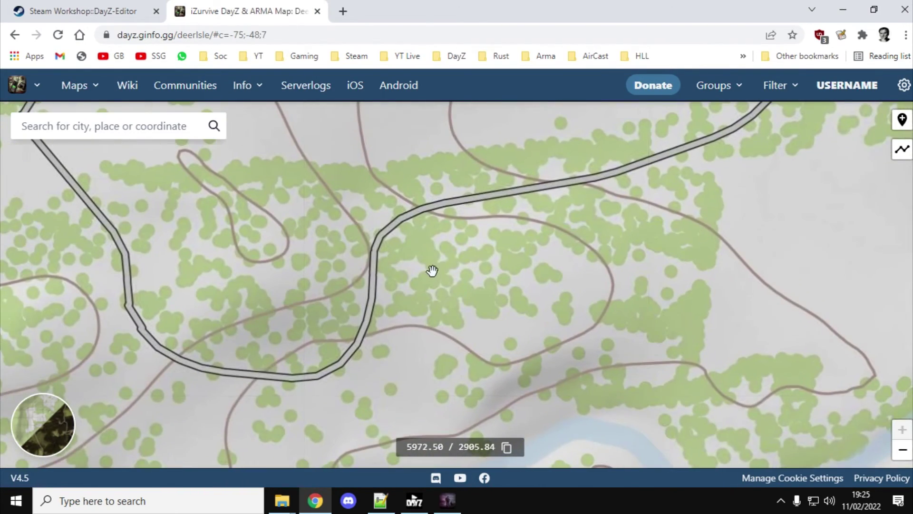
{"action": "left_click_drag", "start_coordinate": [432, 269], "coordinate": [387, 283]}
{"action": "right_click", "coordinate": [368, 237]}
{"action": "left_click", "coordinate": [359, 239]}
{"action": "right_click", "coordinate": [350, 248]}
{"action": "left_click_drag", "start_coordinate": [358, 239], "coordinate": [325, 259]}
{"action": "left_click", "coordinate": [350, 248]}
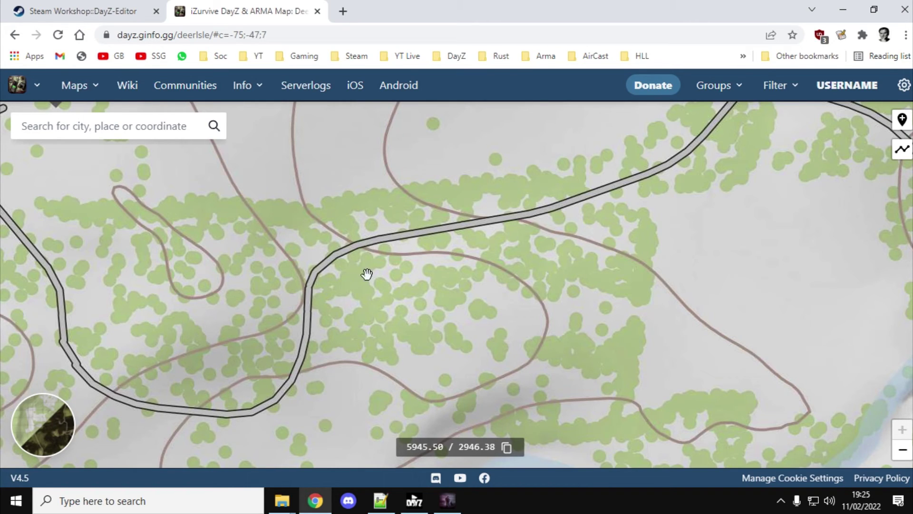
{"action": "left_click", "coordinate": [458, 508]}
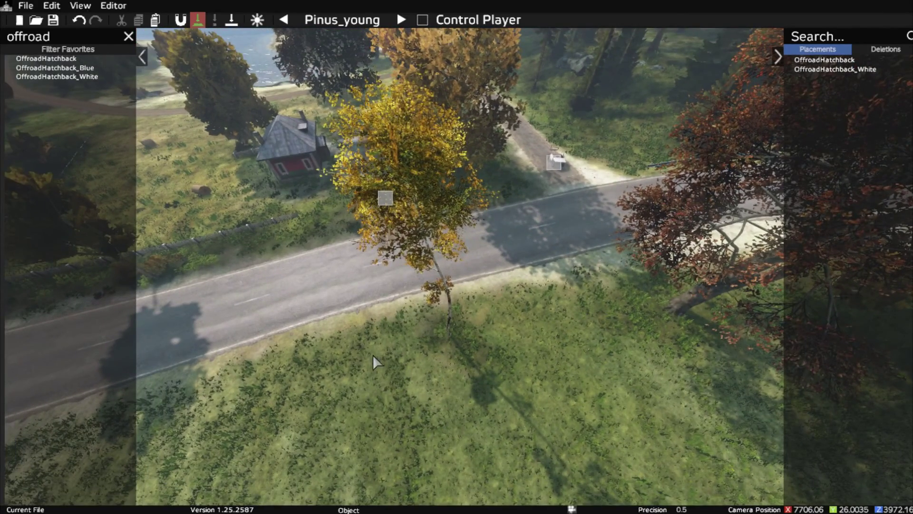
{"action": "right_click_drag", "start_coordinate": [372, 355], "coordinate": [317, 343]}
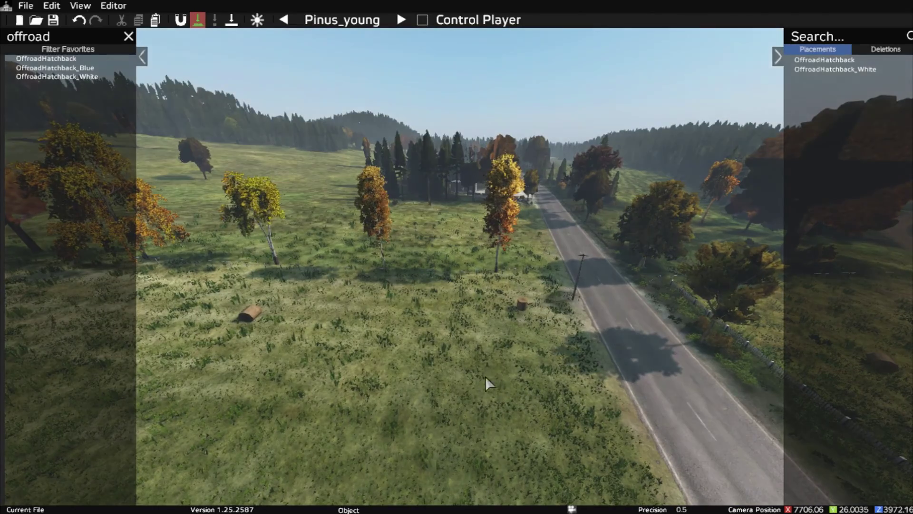
{"action": "right_click_drag", "start_coordinate": [564, 392], "coordinate": [643, 387]}
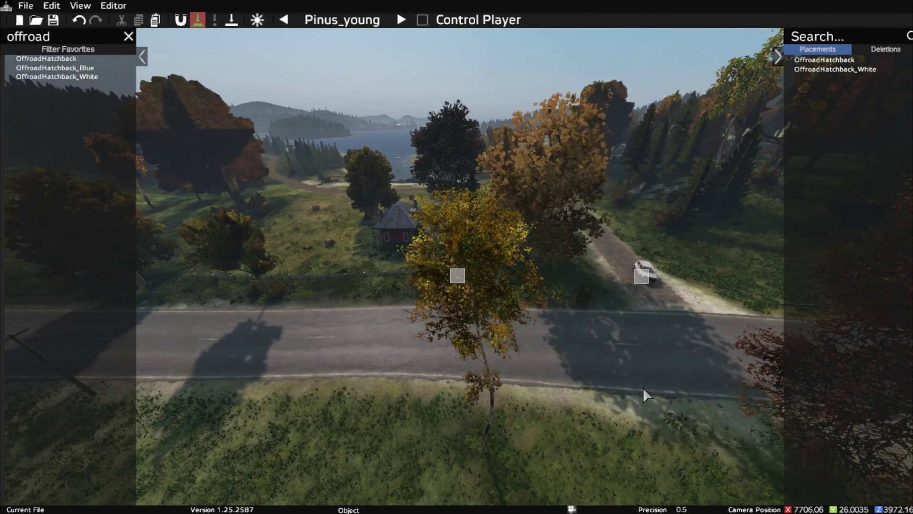
{"action": "key", "text": "alt+Tab"}
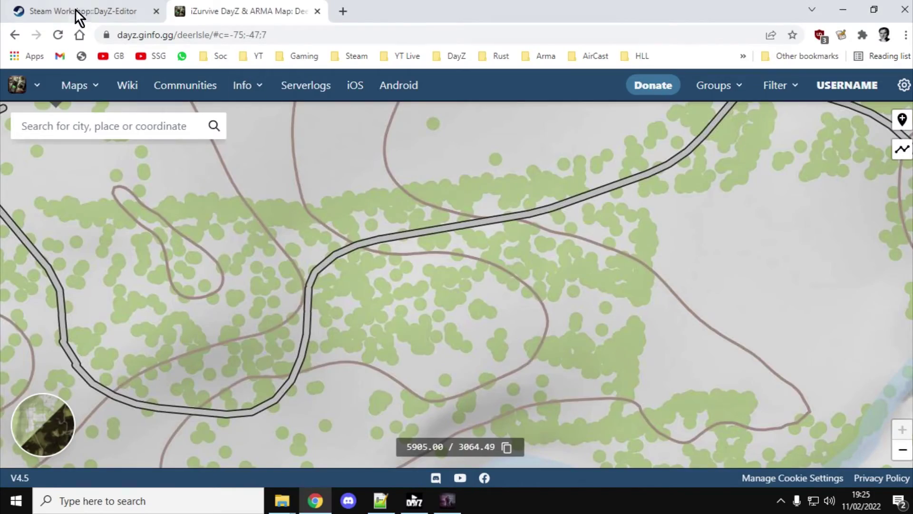
Step: Check the Bo105m flags and LittleBird distanceradius lines in events.xml, then return to cfgeventspawns.xml
{"action": "left_click", "coordinate": [380, 500]}
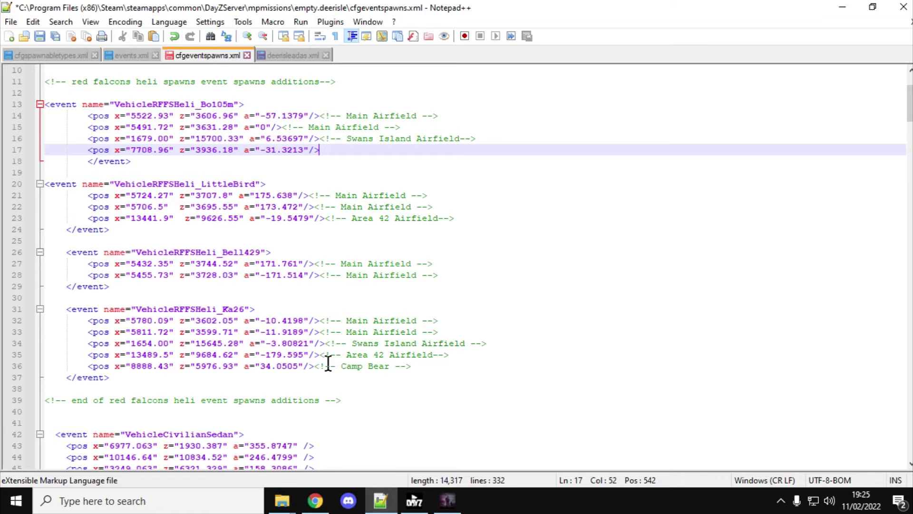
{"action": "left_click", "coordinate": [129, 56]}
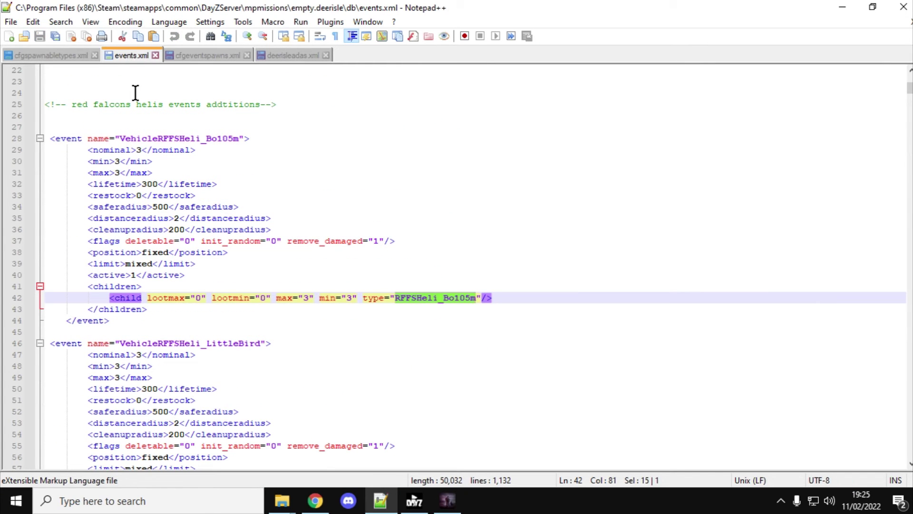
{"action": "left_click", "coordinate": [200, 241]}
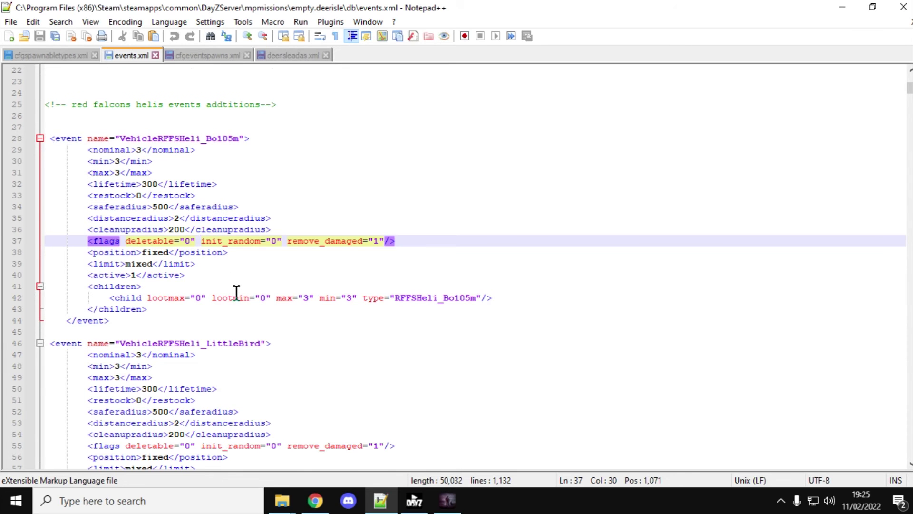
{"action": "scroll", "coordinate": [236, 292], "scroll_direction": "down", "scroll_amount": 1}
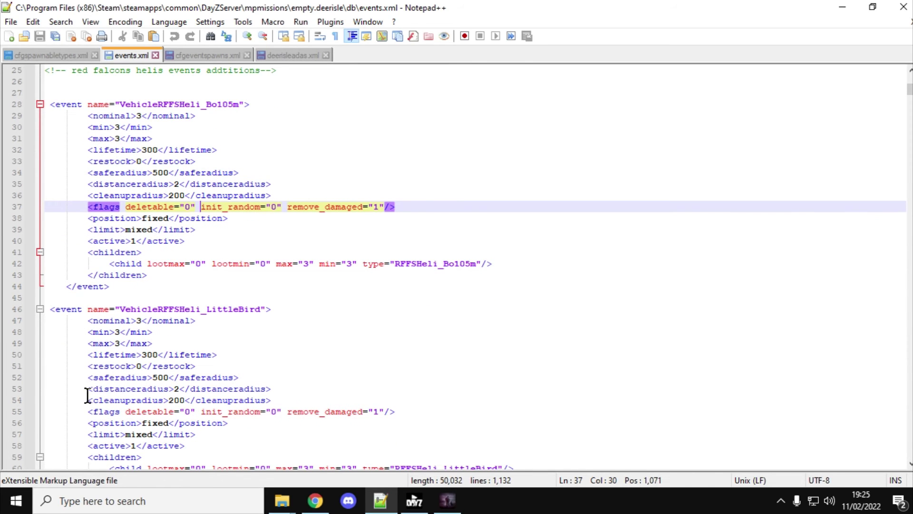
{"action": "left_click_drag", "start_coordinate": [97, 390], "coordinate": [290, 384]}
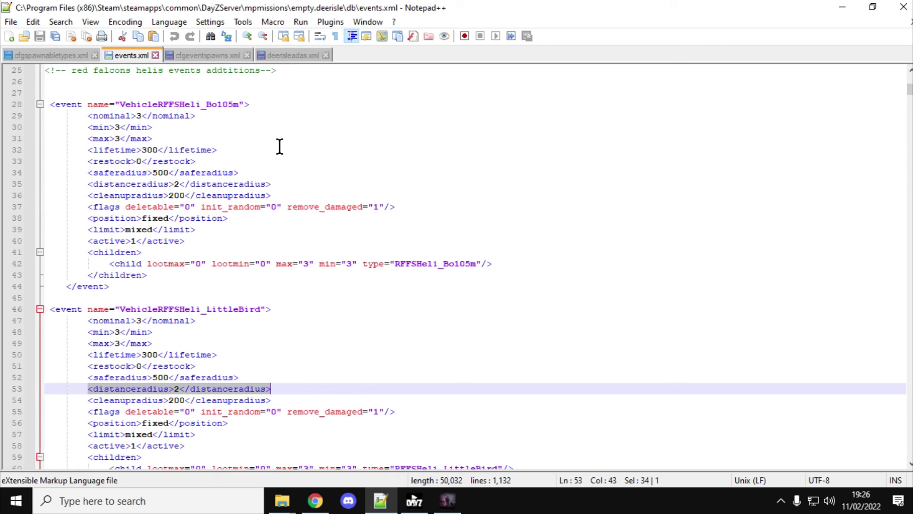
{"action": "left_click", "coordinate": [210, 56]}
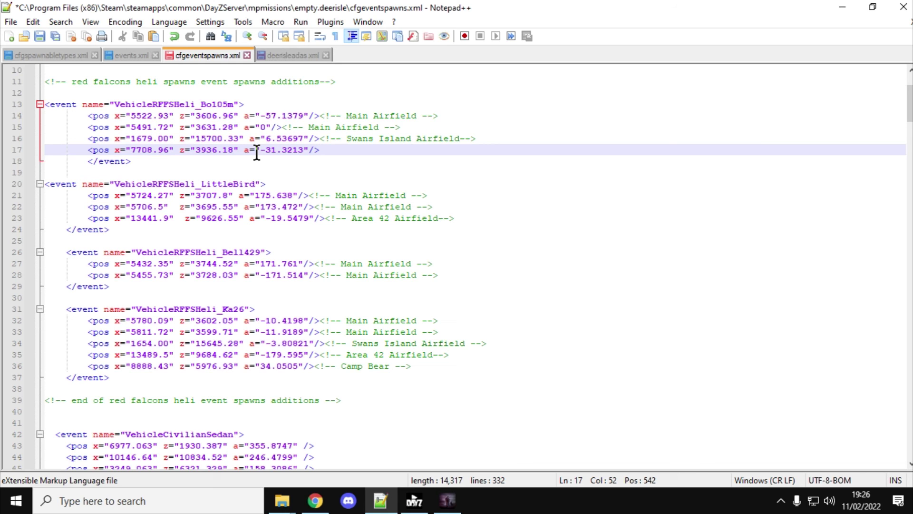
Step: Delete the pasted x 7708.96 pos line 17, leaving the Bo105m event with three spawns
{"action": "left_click_drag", "start_coordinate": [241, 150], "coordinate": [193, 158]}
{"action": "right_click", "coordinate": [193, 158]}
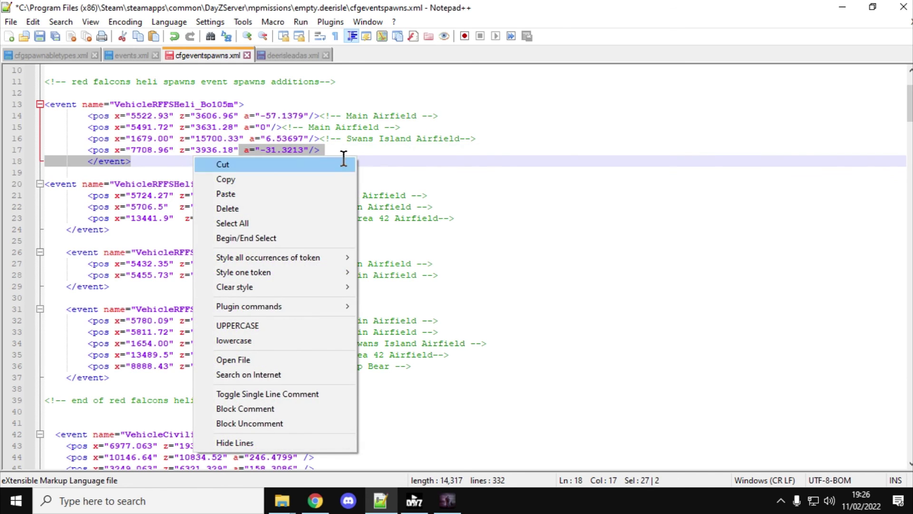
{"action": "left_click", "coordinate": [358, 150]}
{"action": "left_click_drag", "start_coordinate": [359, 150], "coordinate": [79, 147]}
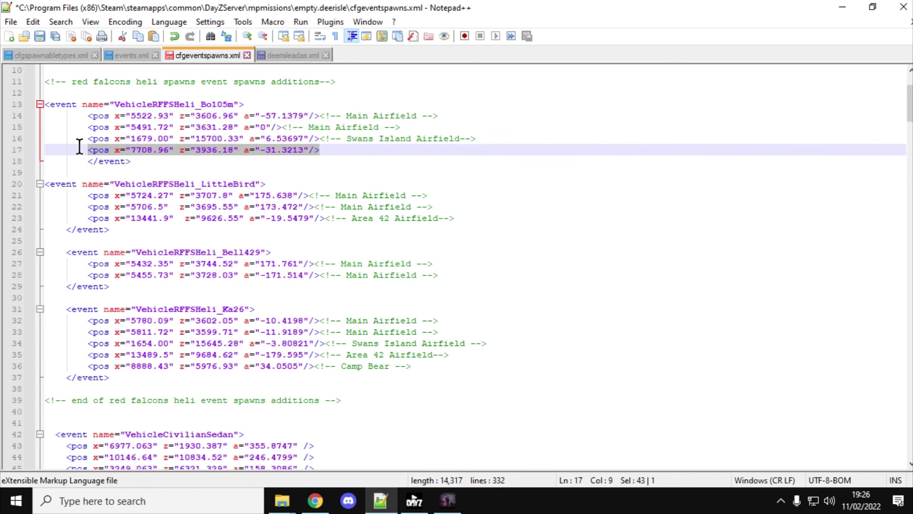
{"action": "key", "text": "BackSpace"}
{"action": "key", "text": "BackSpace"}
{"action": "key", "text": "BackSpace"}
{"action": "key", "text": "BackSpace"}
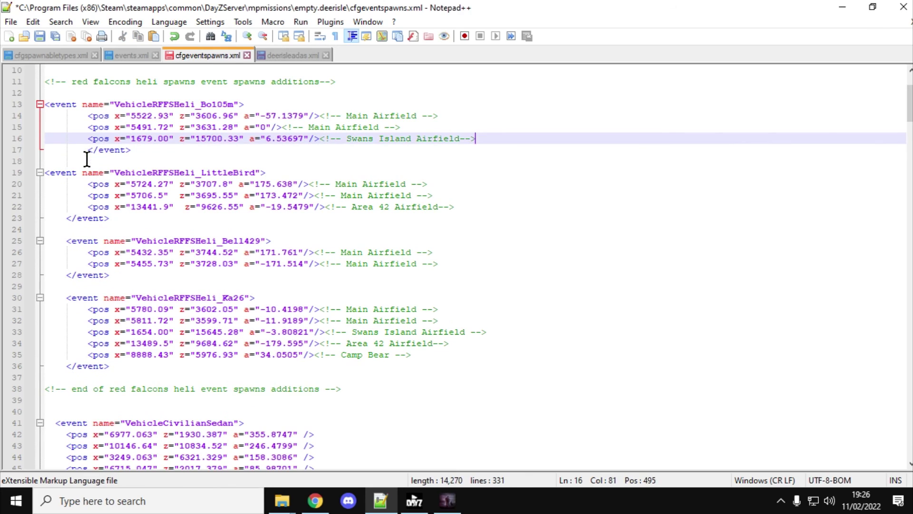